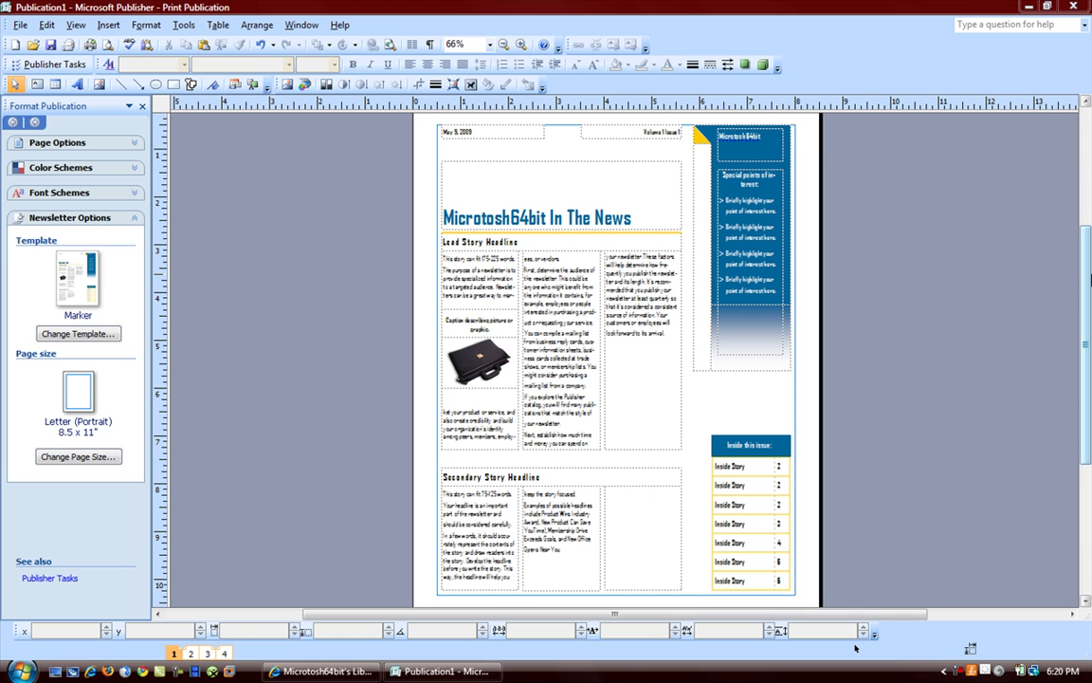
Select the header date box, then start Publish to the Web and dismiss the hosting notice
mouse_move(1090, 280)
mouse_down()
mouse_move(1087, 237)
mouse_move(1086, 285)
mouse_move(1087, 275)
mouse_up()
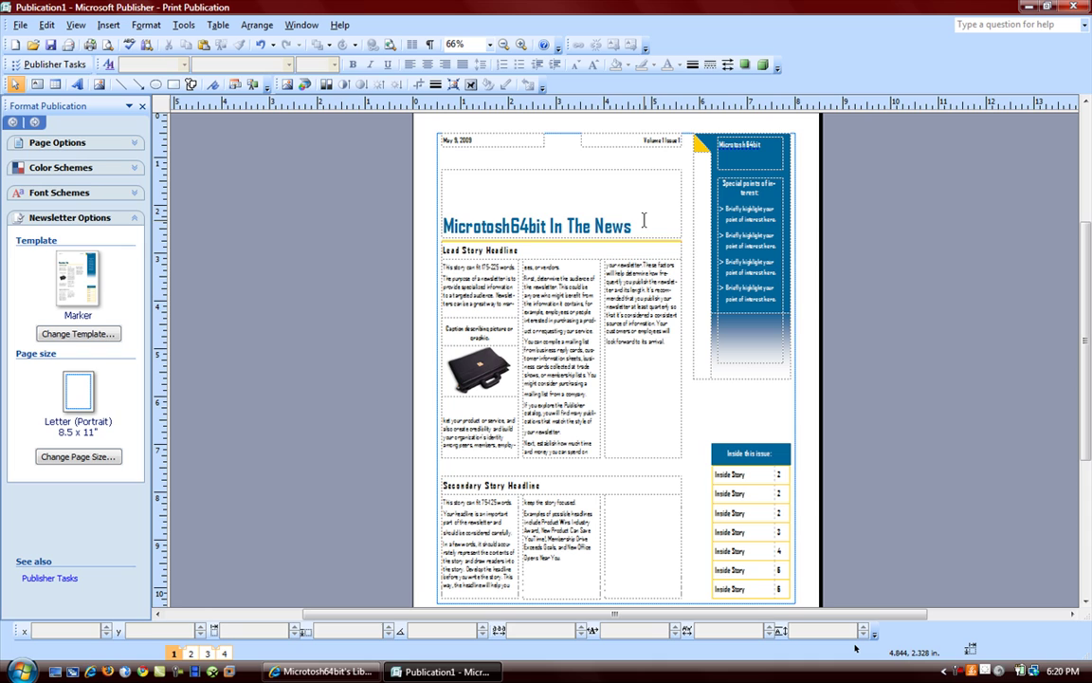
click(500, 145)
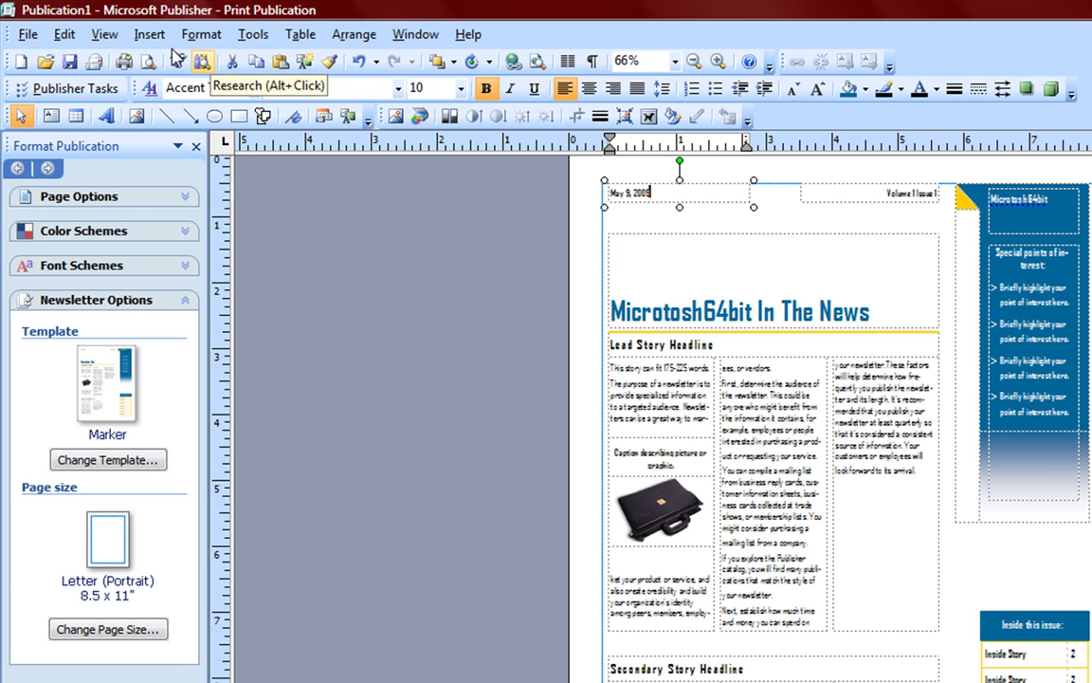
click(28, 37)
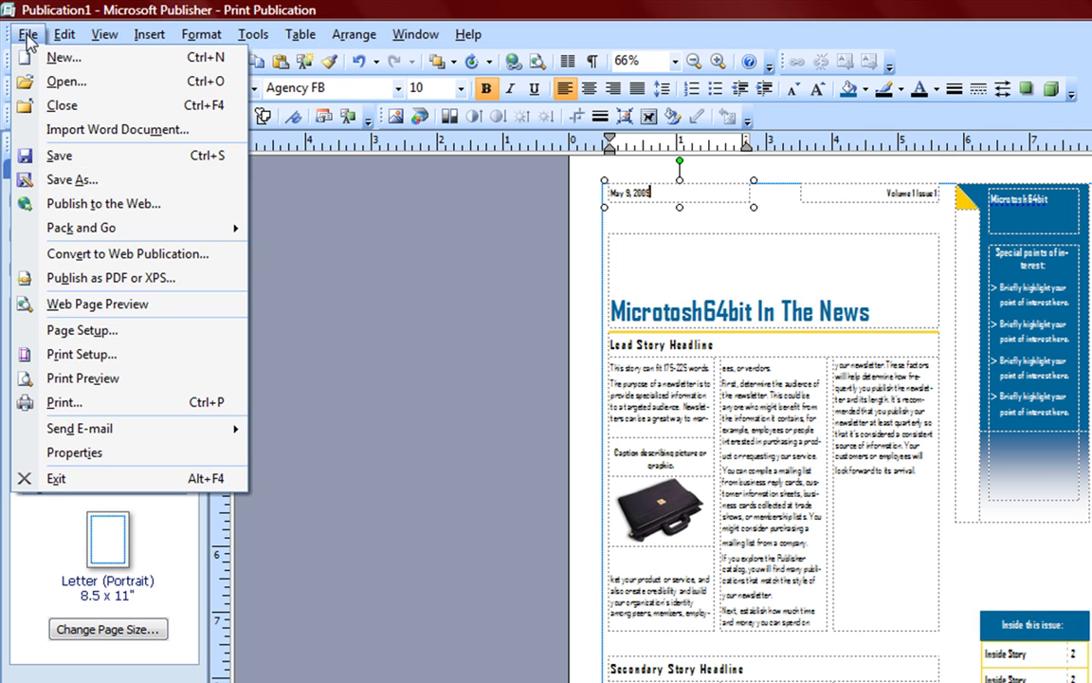
click(173, 209)
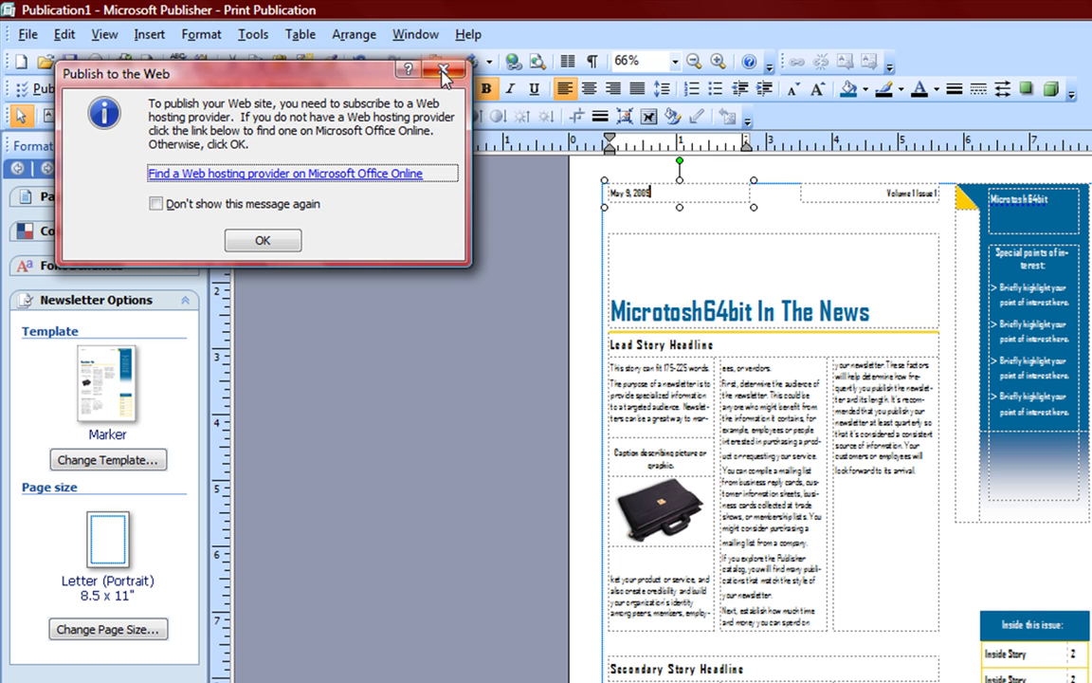
key(Escape)
Look through the File menu again without choosing any command
click(25, 38)
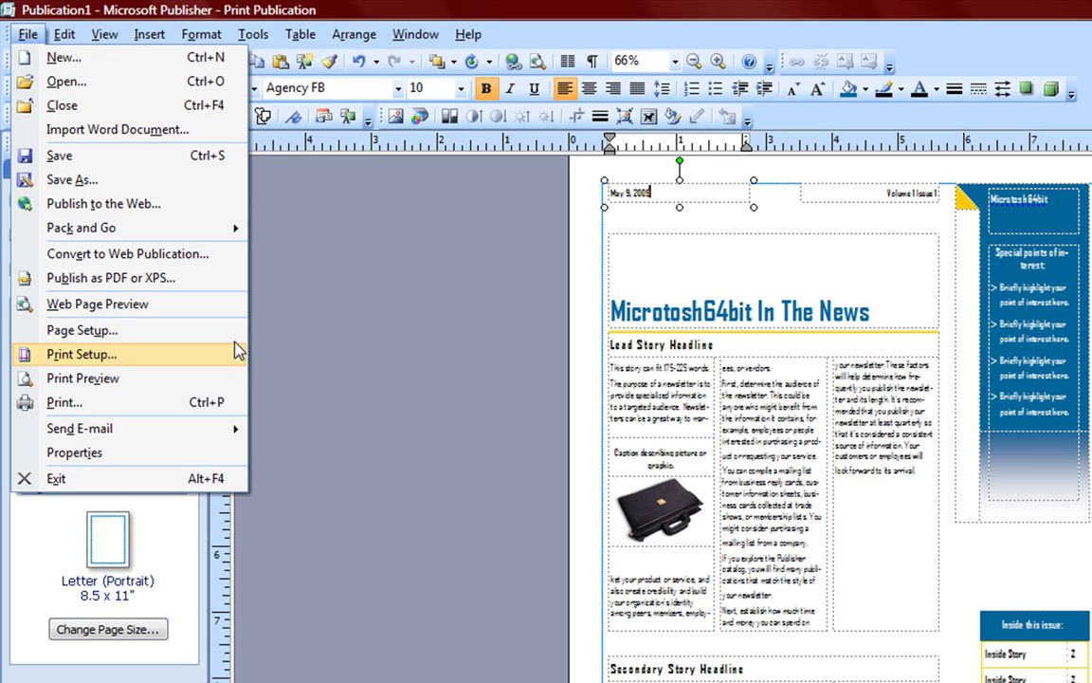
mouse_move(218, 230)
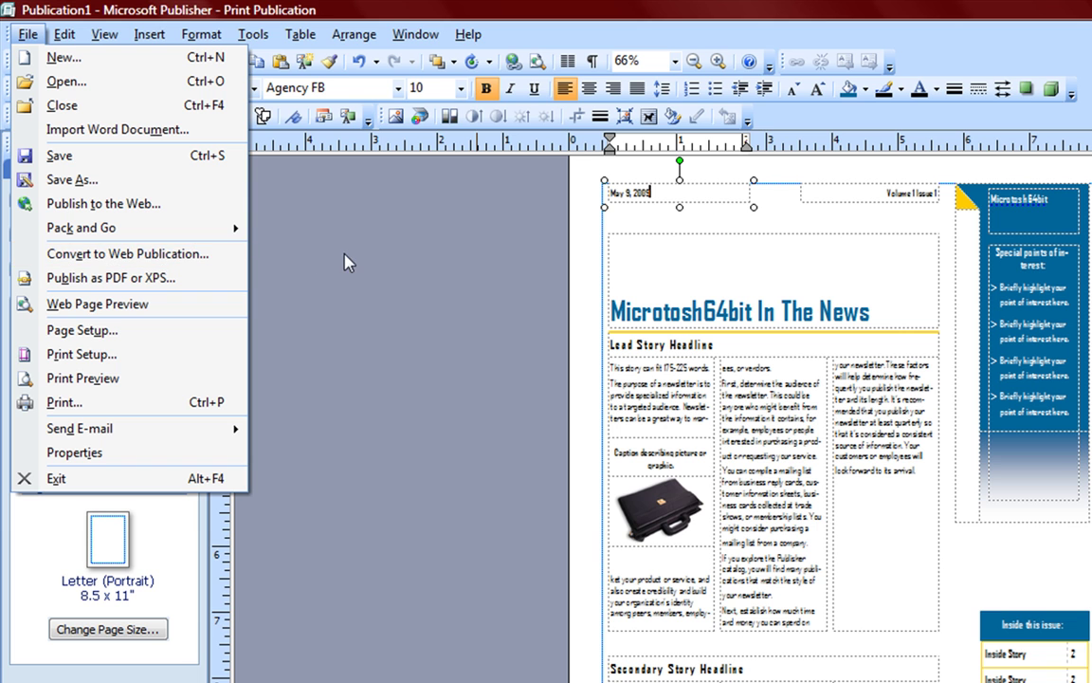
click(430, 295)
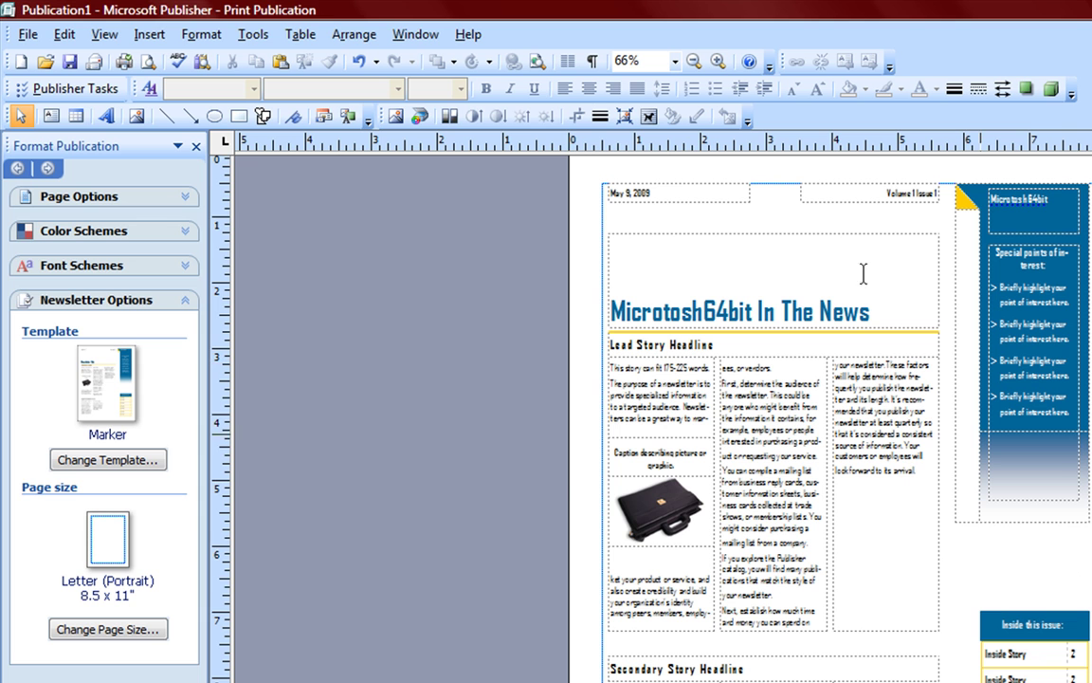
click(27, 36)
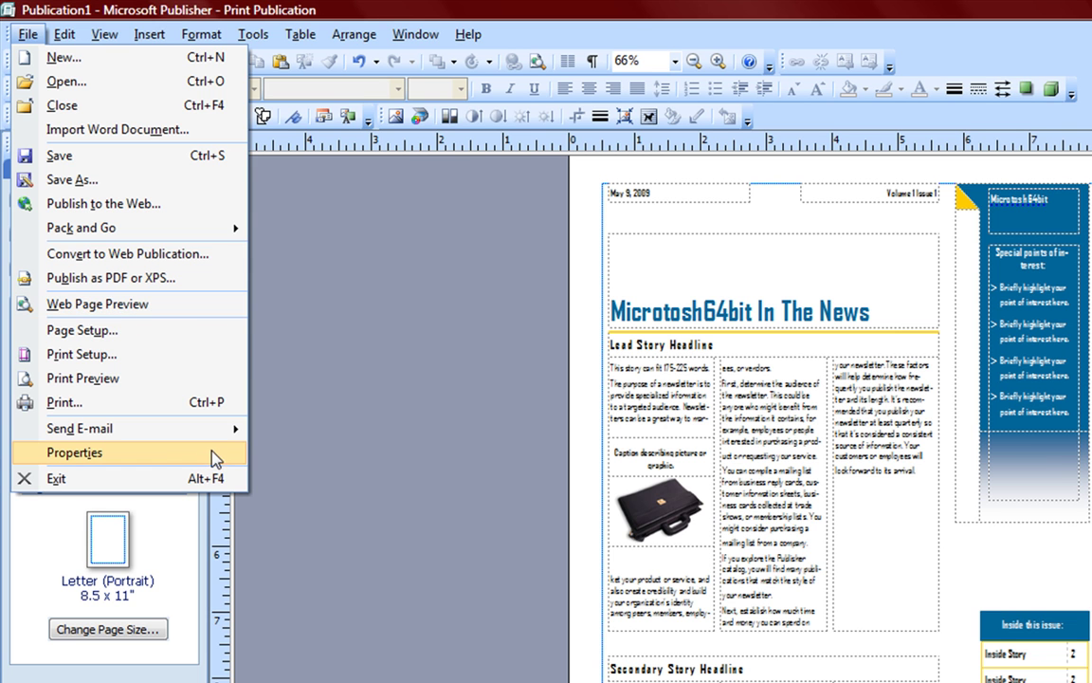
click(27, 34)
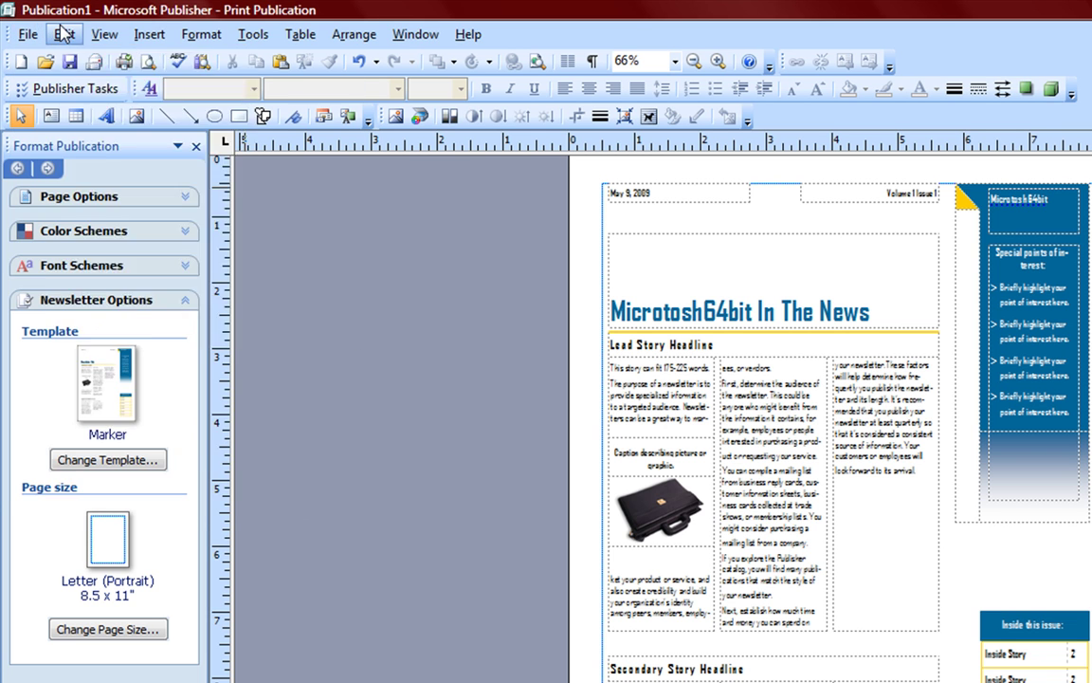
Review the Business Information sets, keep Microtosh64bit, and close the dialog
click(64, 34)
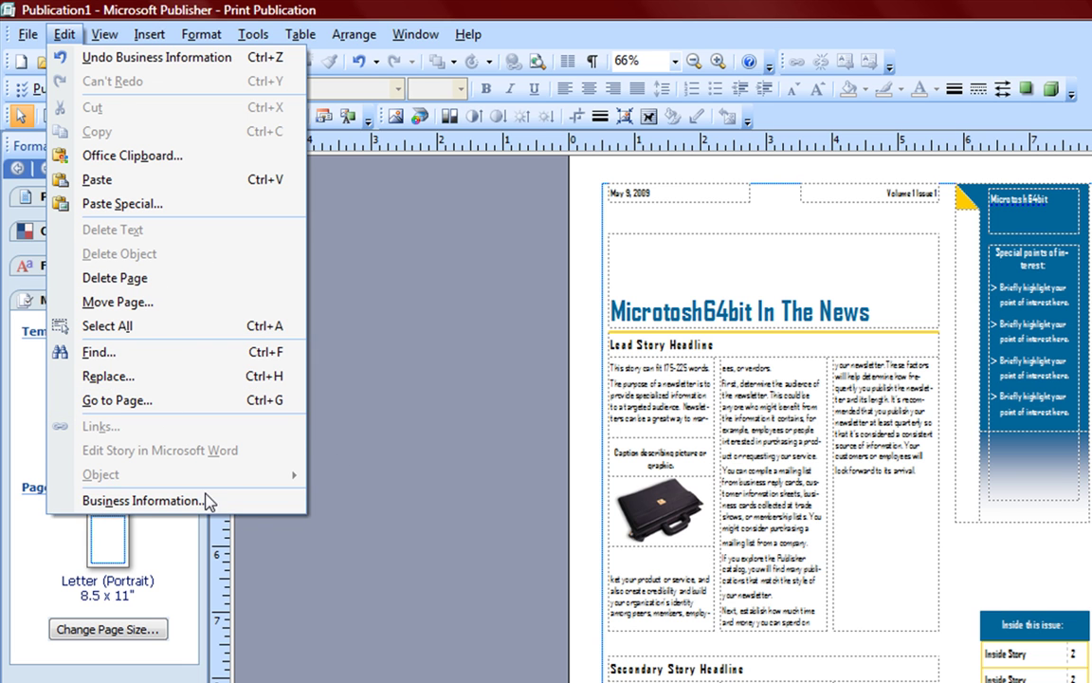
click(254, 504)
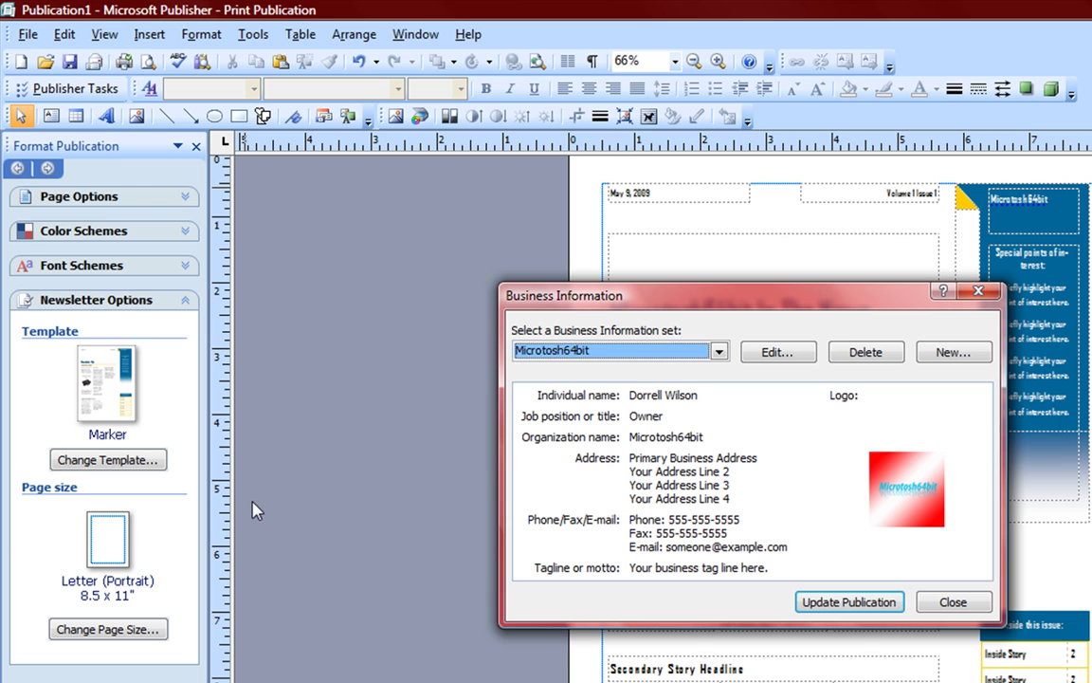
click(691, 358)
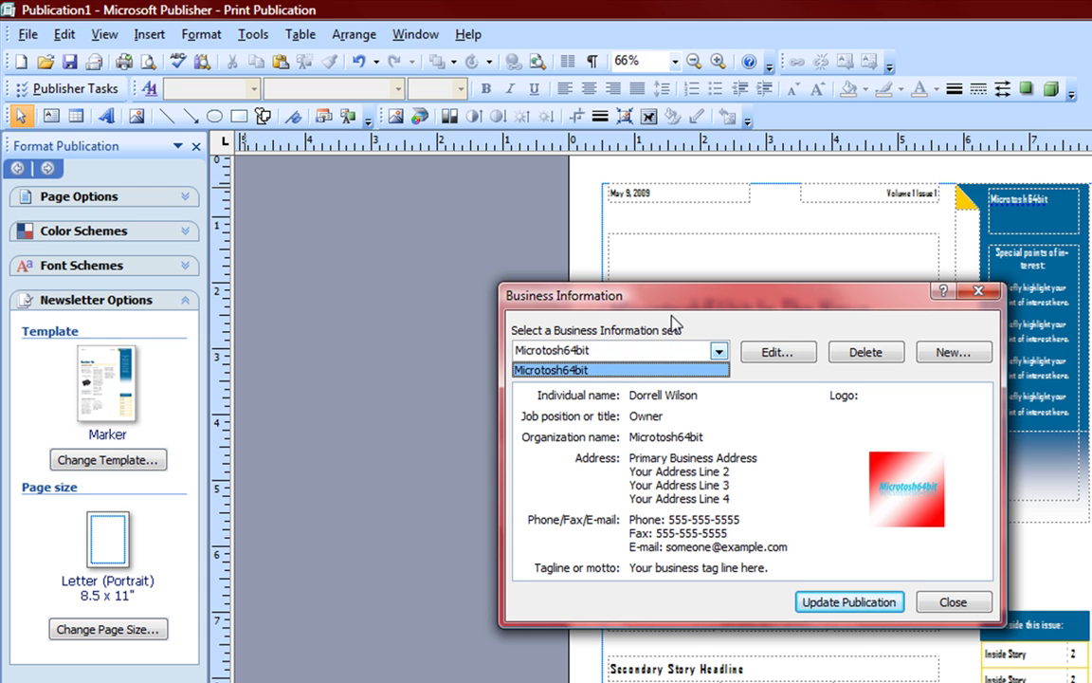
click(702, 343)
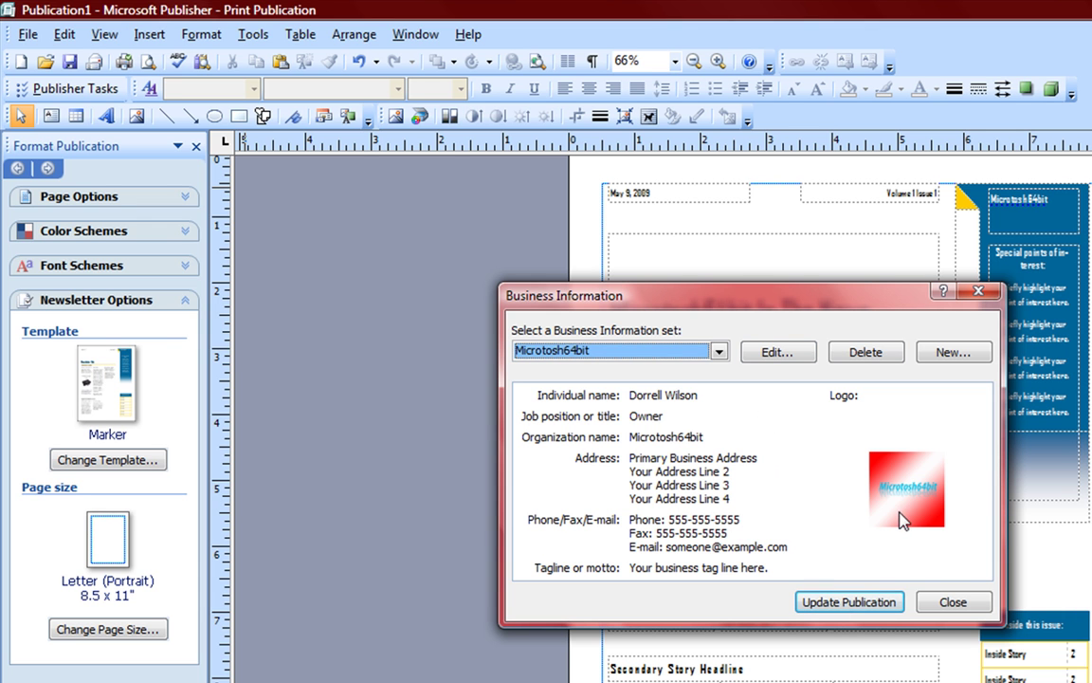
click(961, 603)
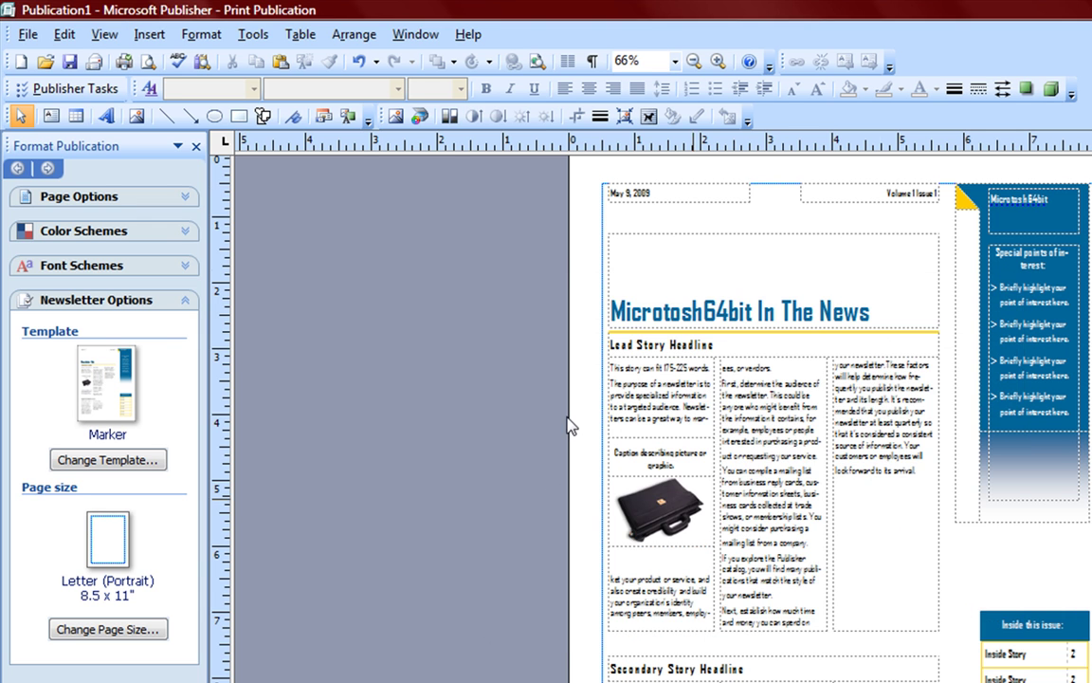
Inspect the blank Master A in master page view, then return to page 1
click(64, 35)
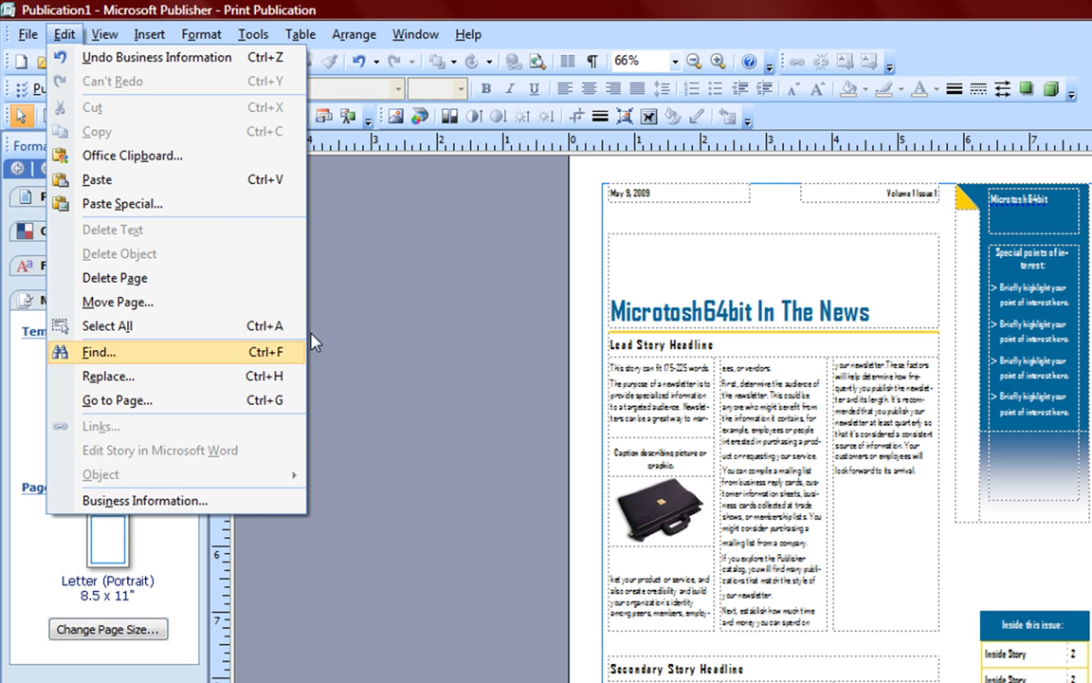
mouse_move(120, 41)
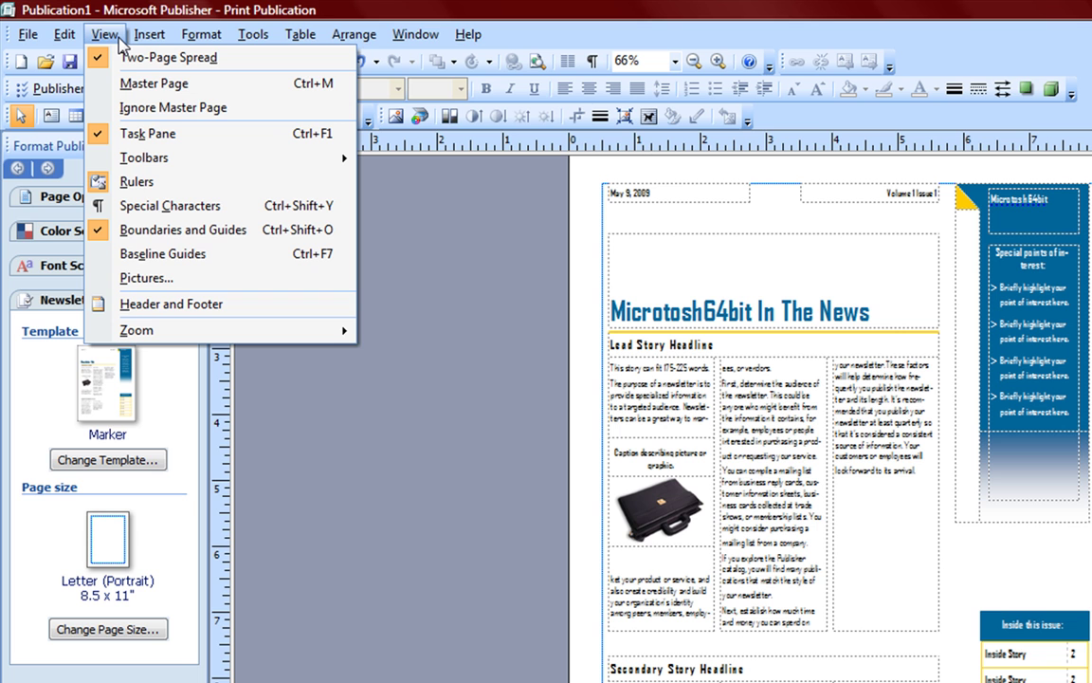
click(152, 83)
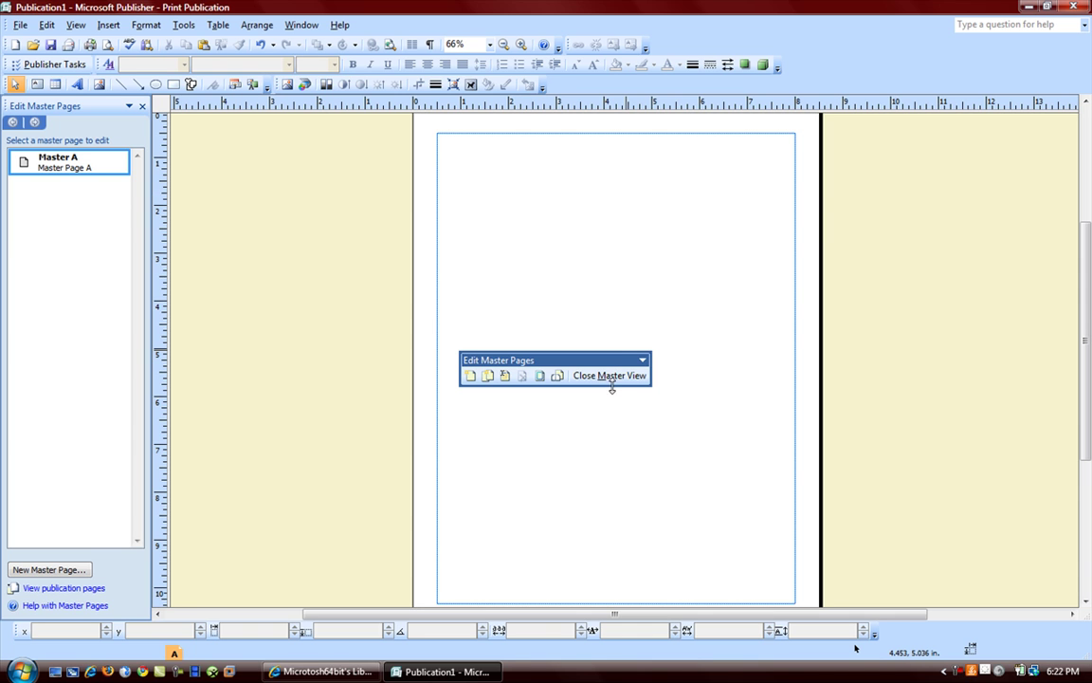
click(612, 376)
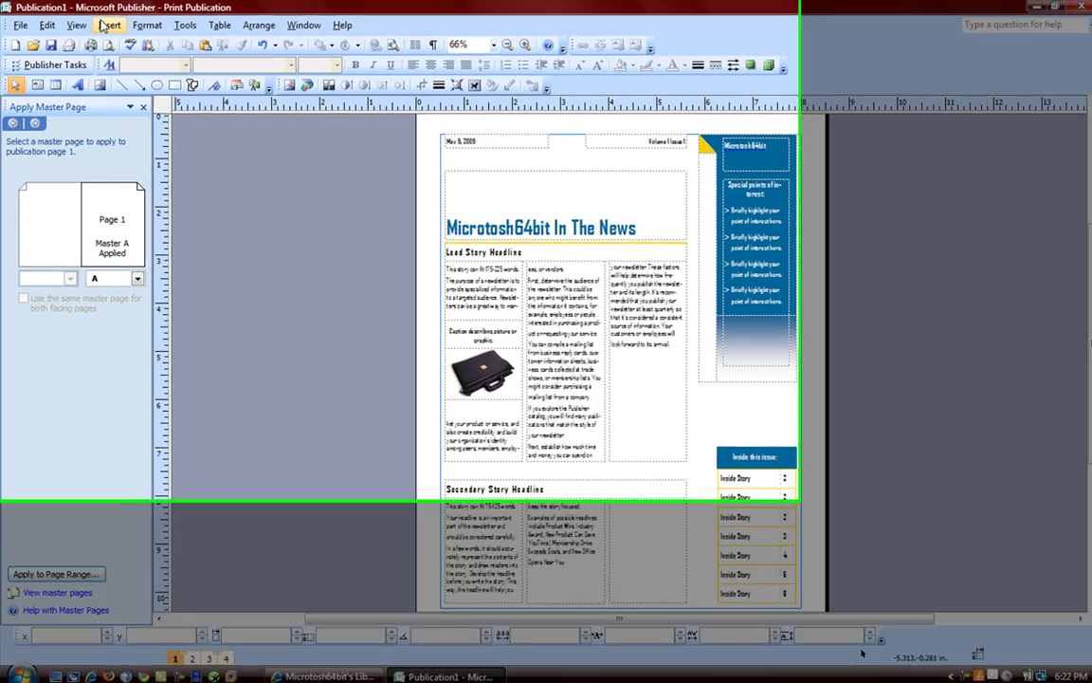
click(106, 25)
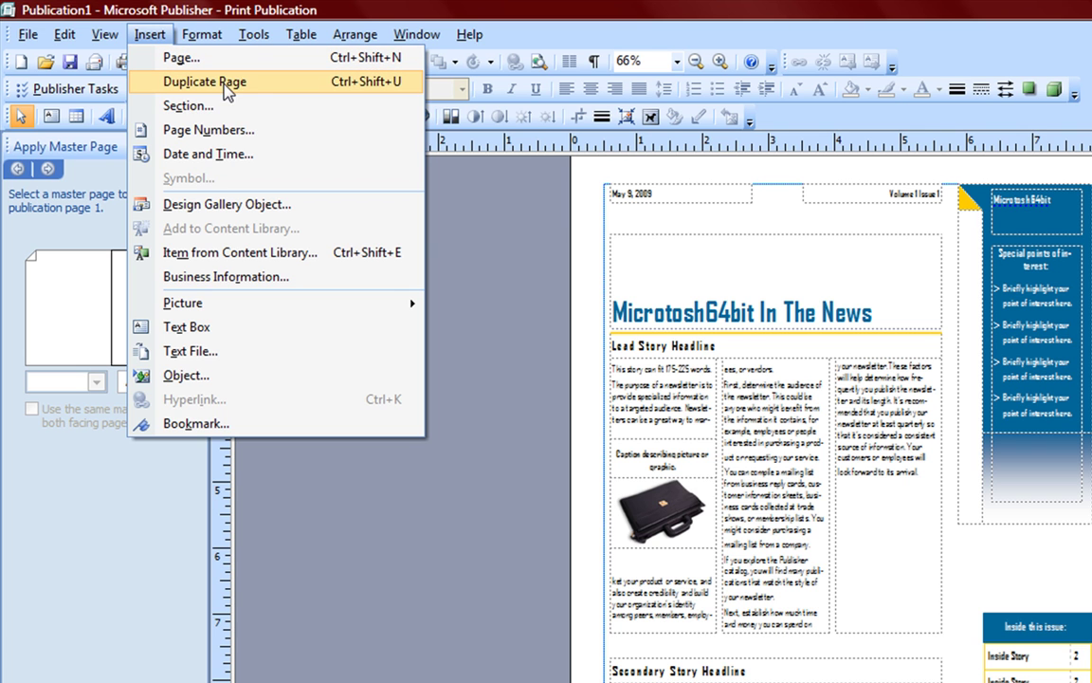
click(293, 209)
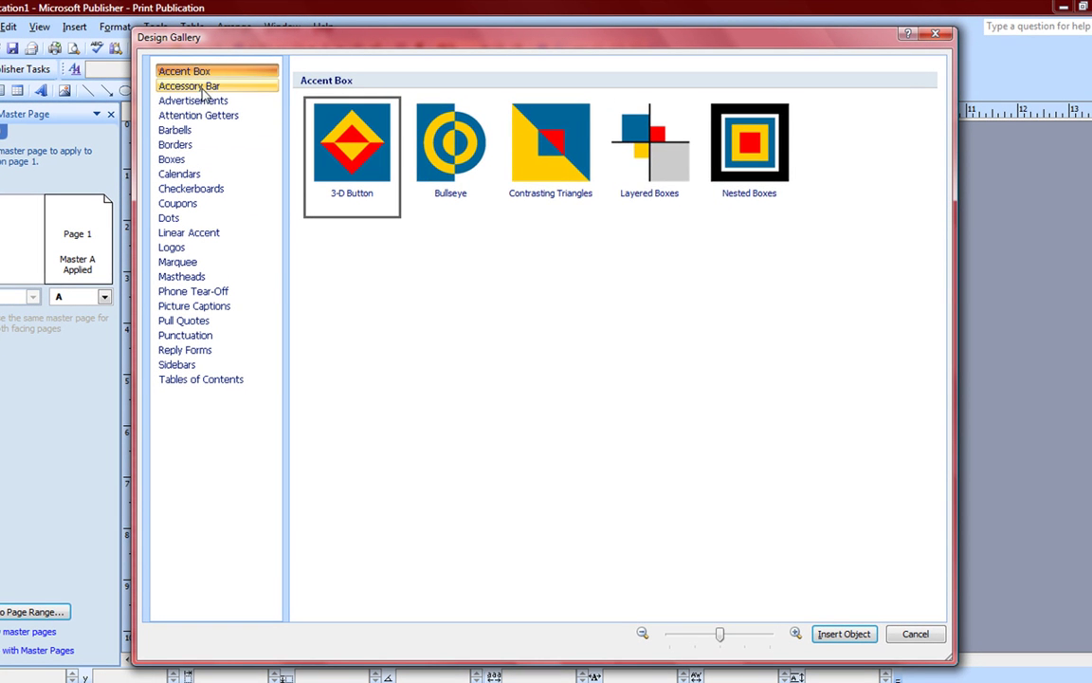
click(187, 86)
click(209, 144)
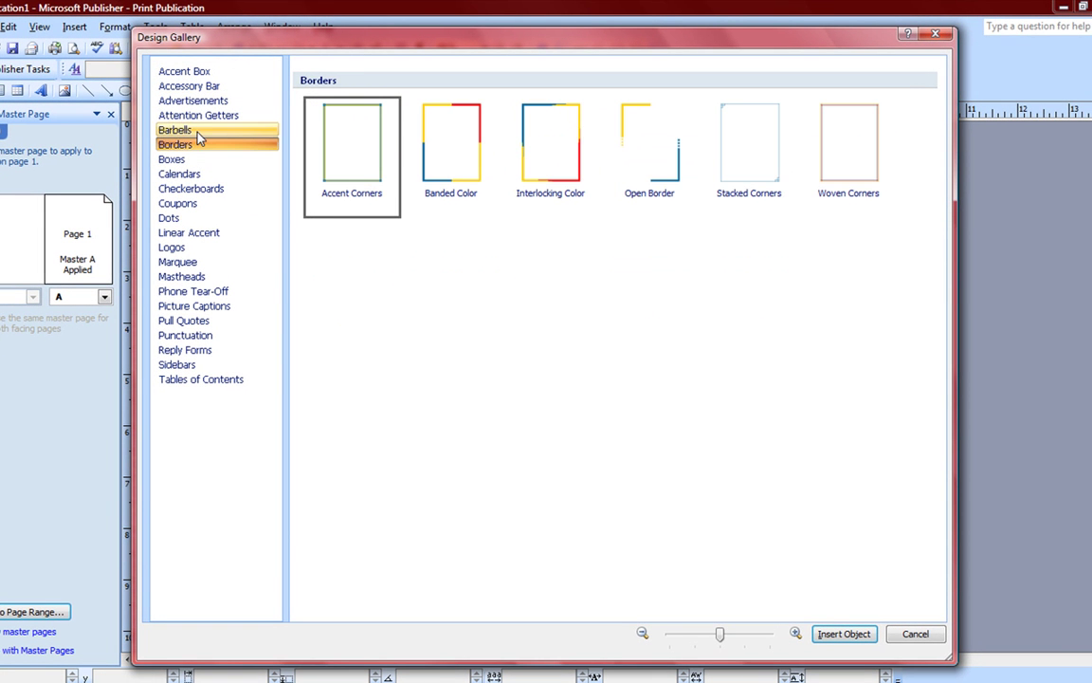
click(199, 116)
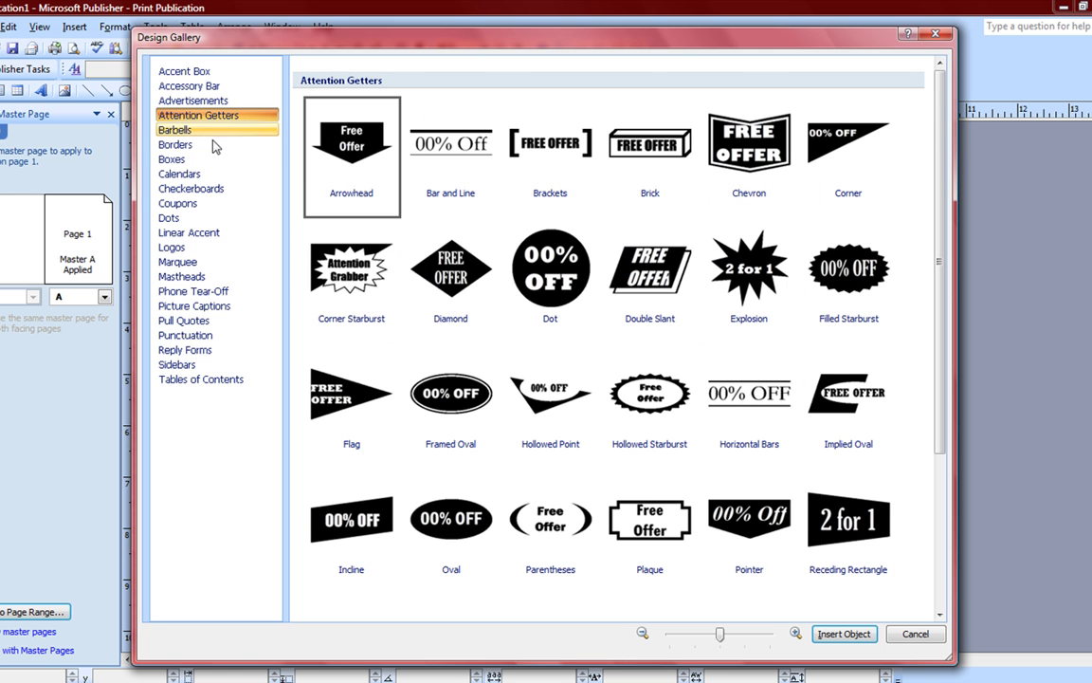
click(214, 250)
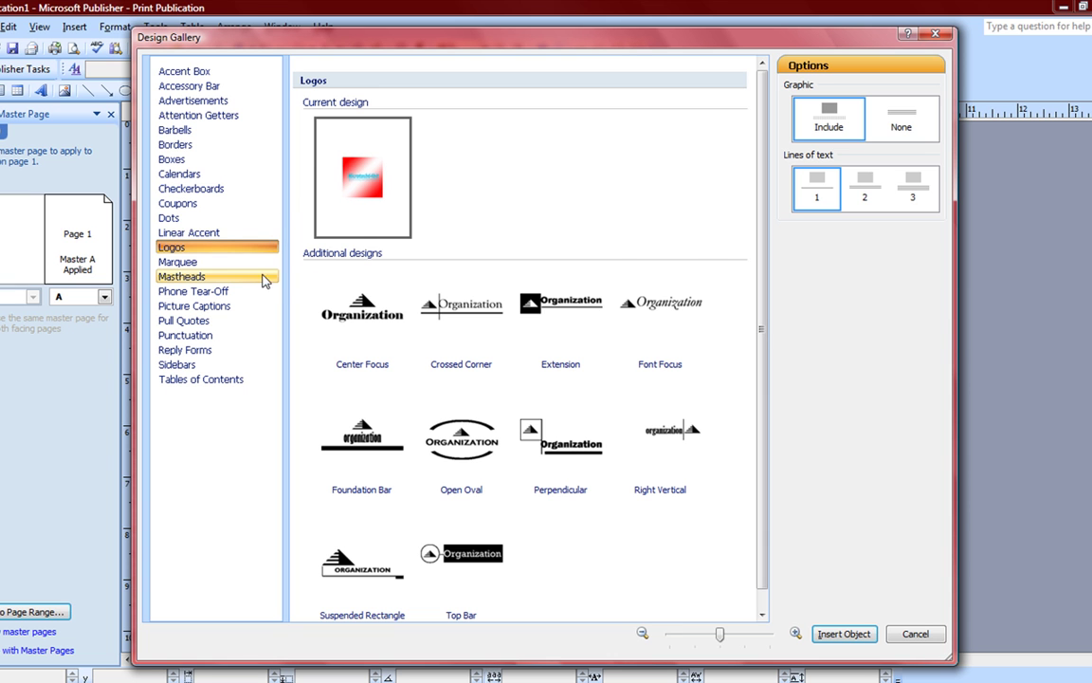
click(252, 276)
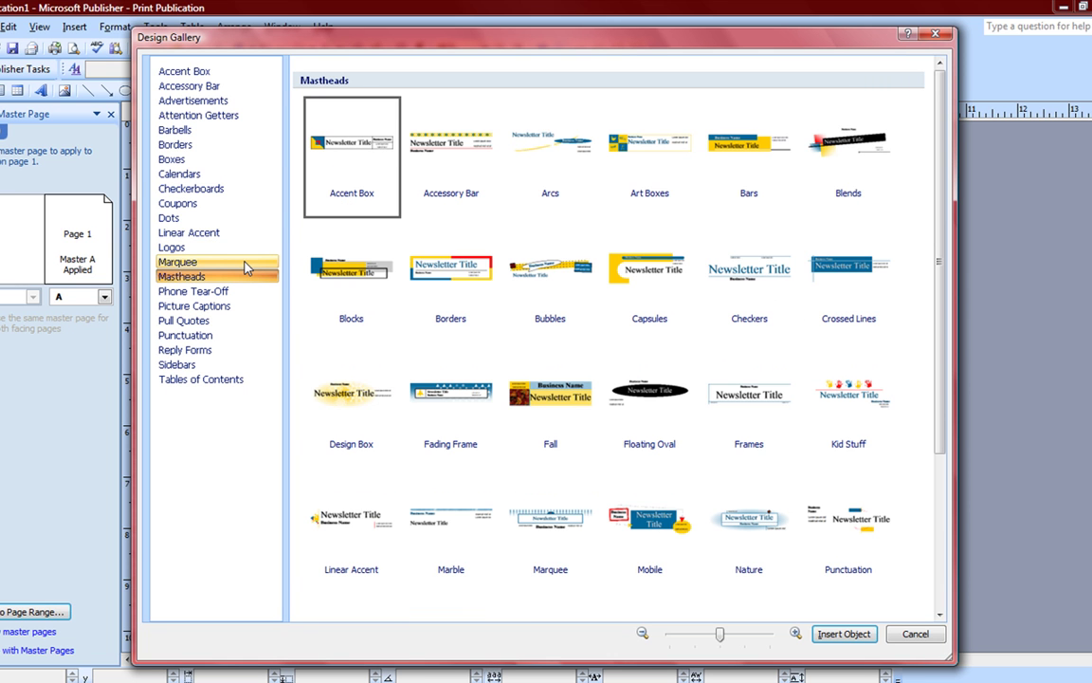
click(245, 266)
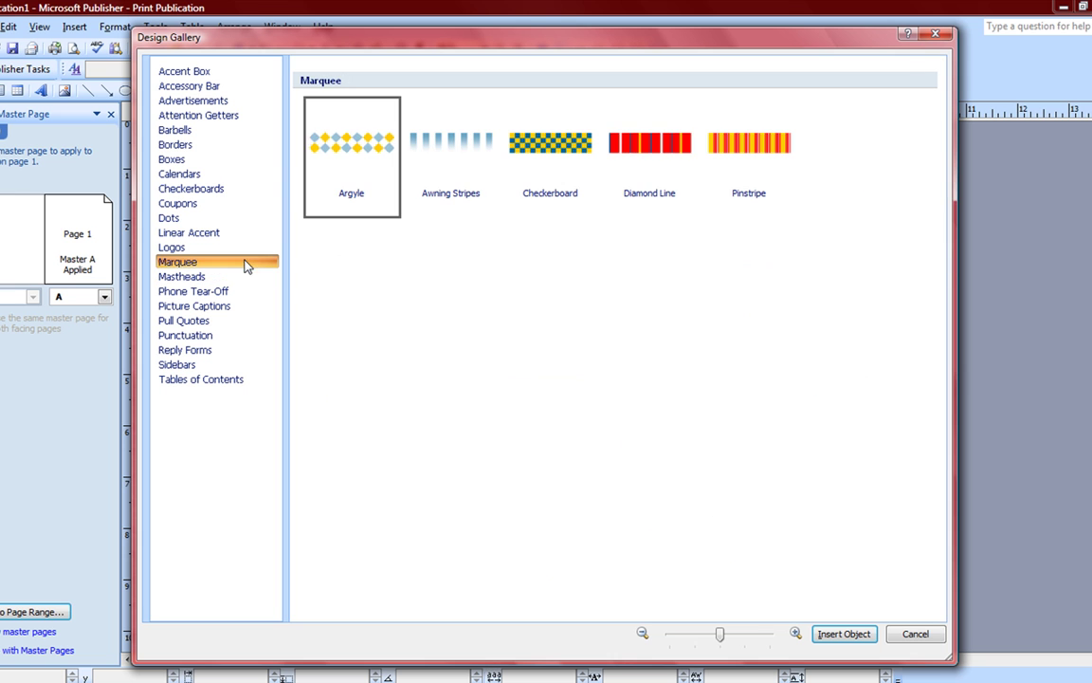
click(201, 322)
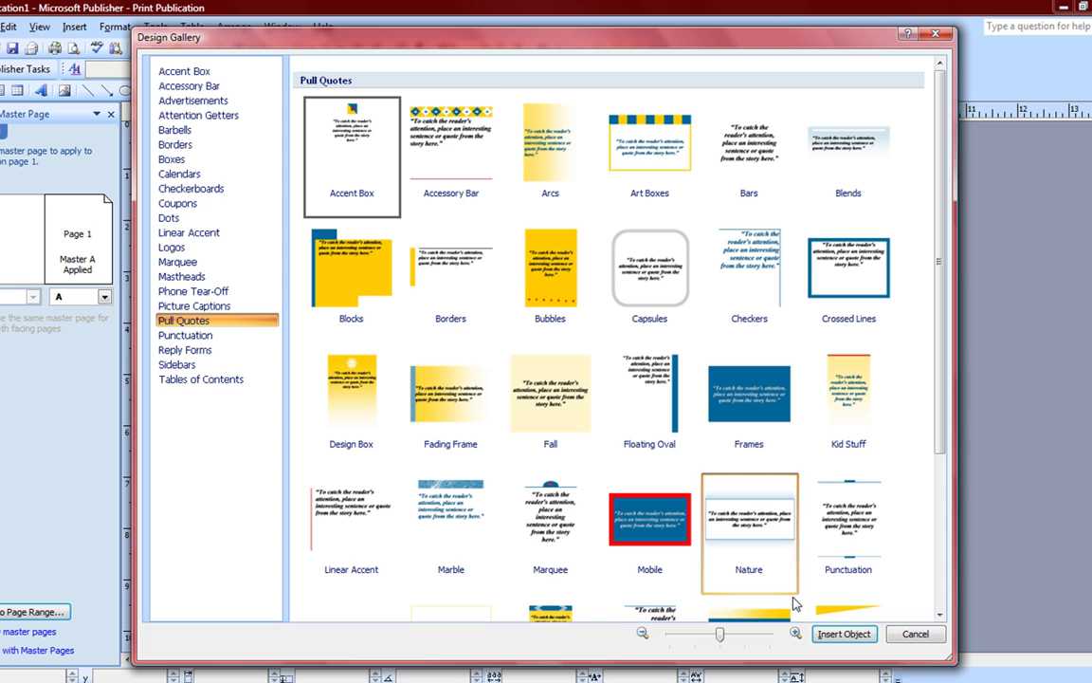
click(896, 637)
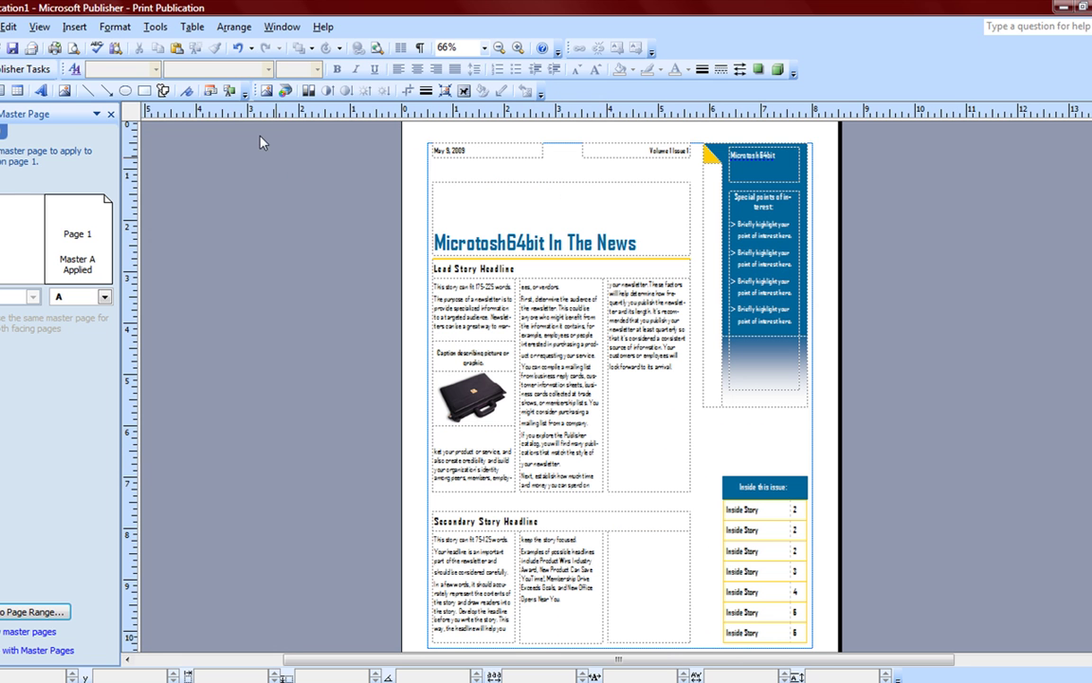
click(74, 27)
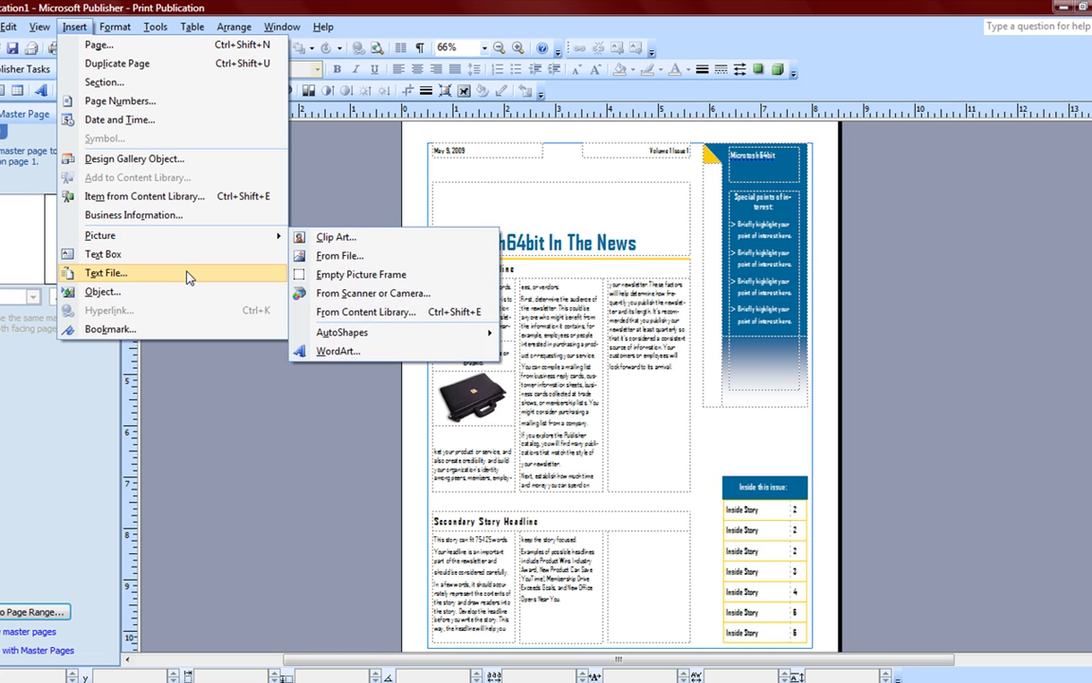
click(331, 221)
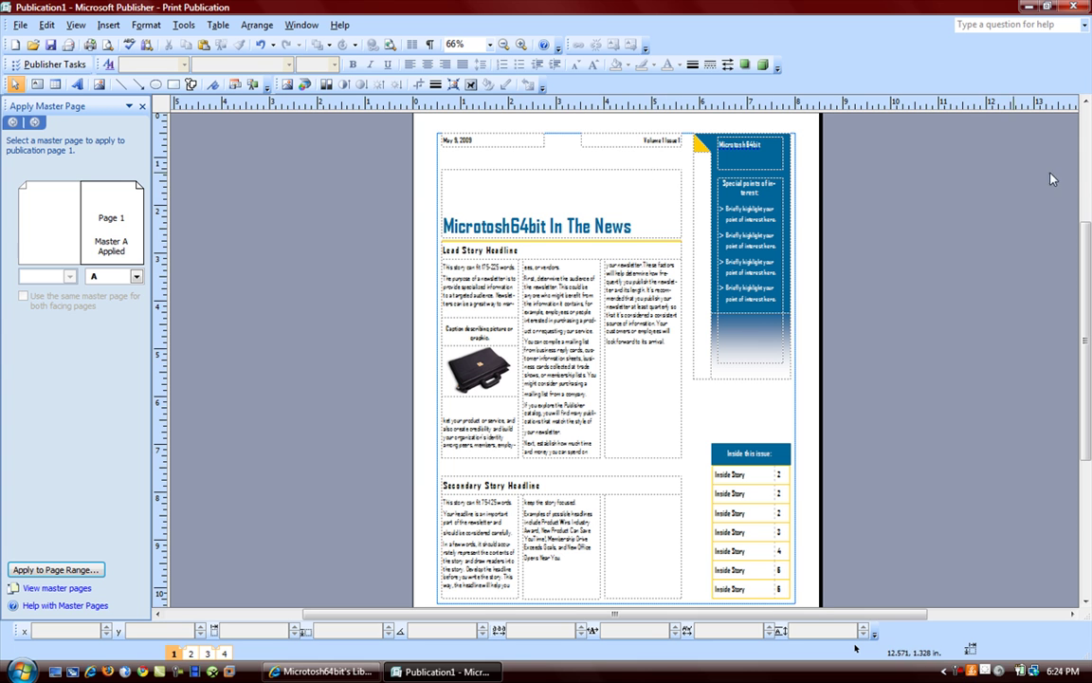
scroll(1079, 327, down, 3)
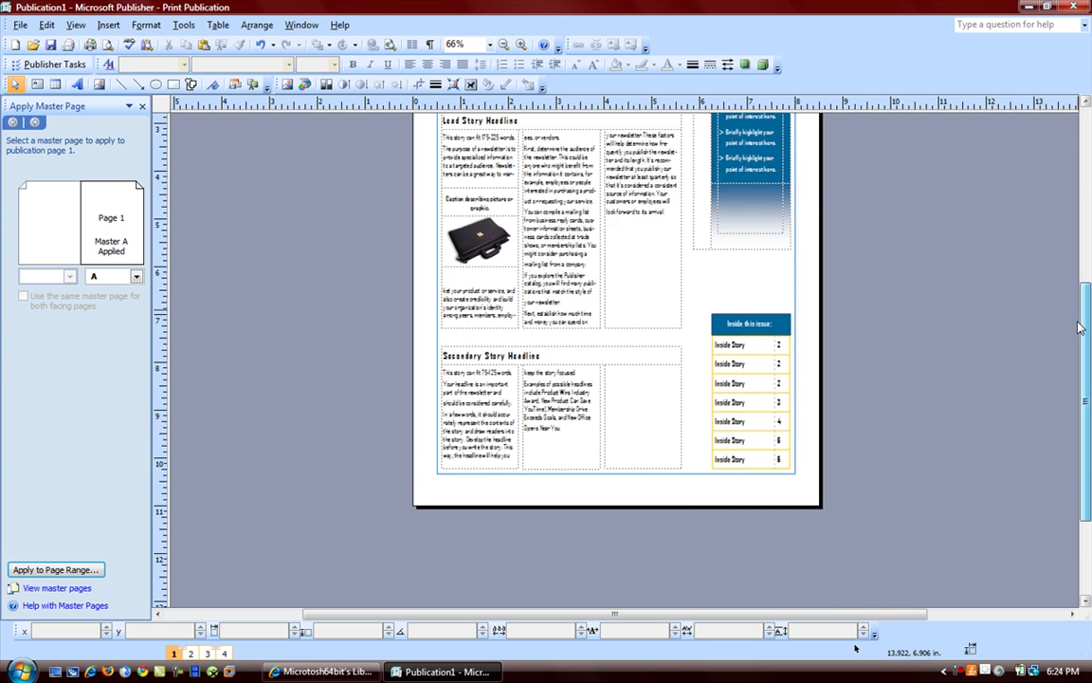
drag(1079, 327, 1069, 257)
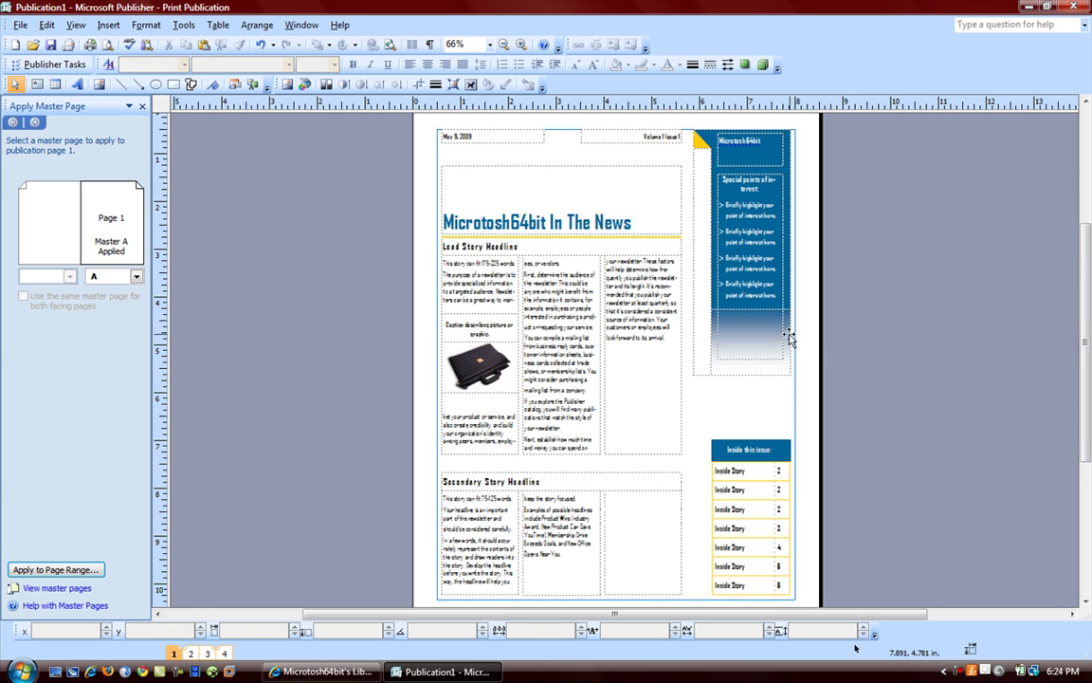
click(61, 21)
mouse_move(76, 26)
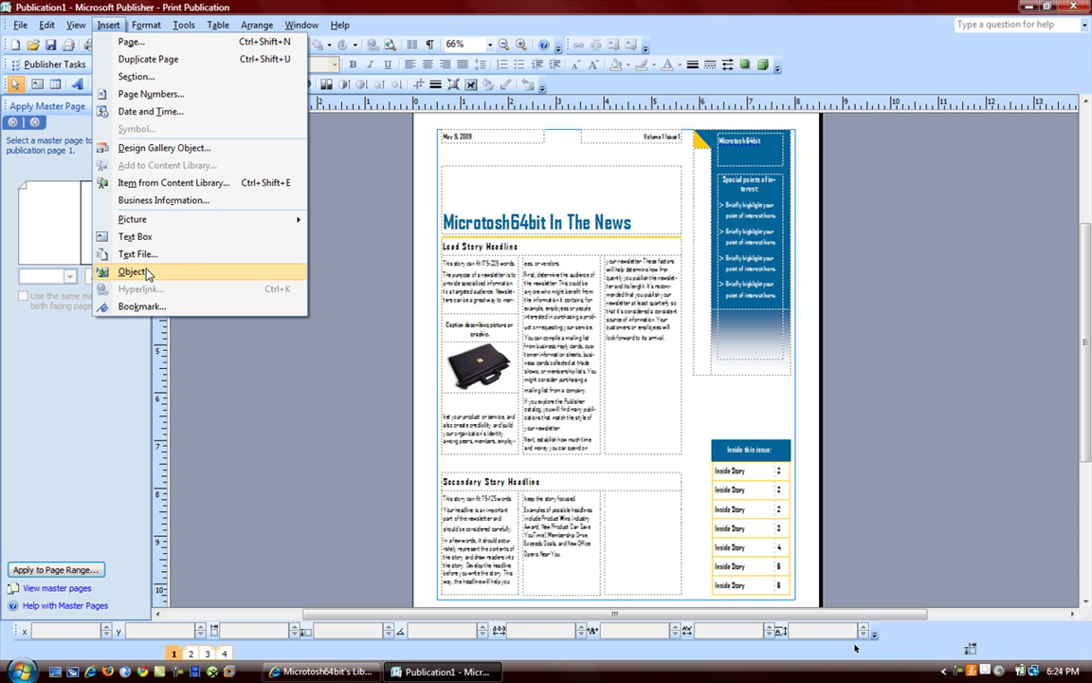
mouse_move(127, 18)
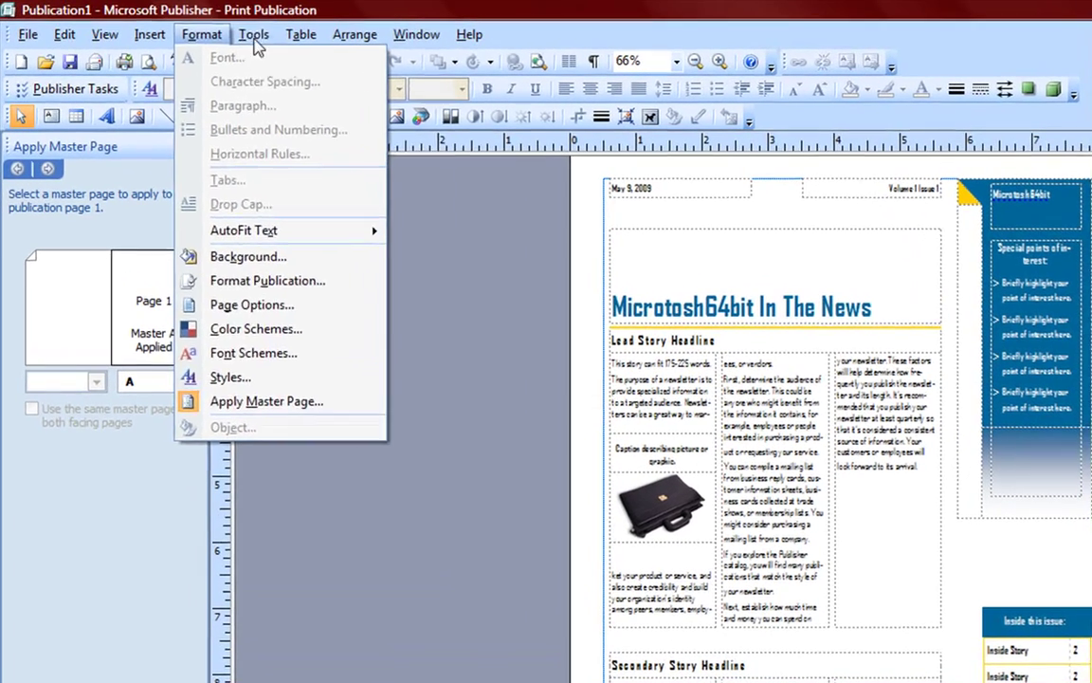
mouse_move(254, 46)
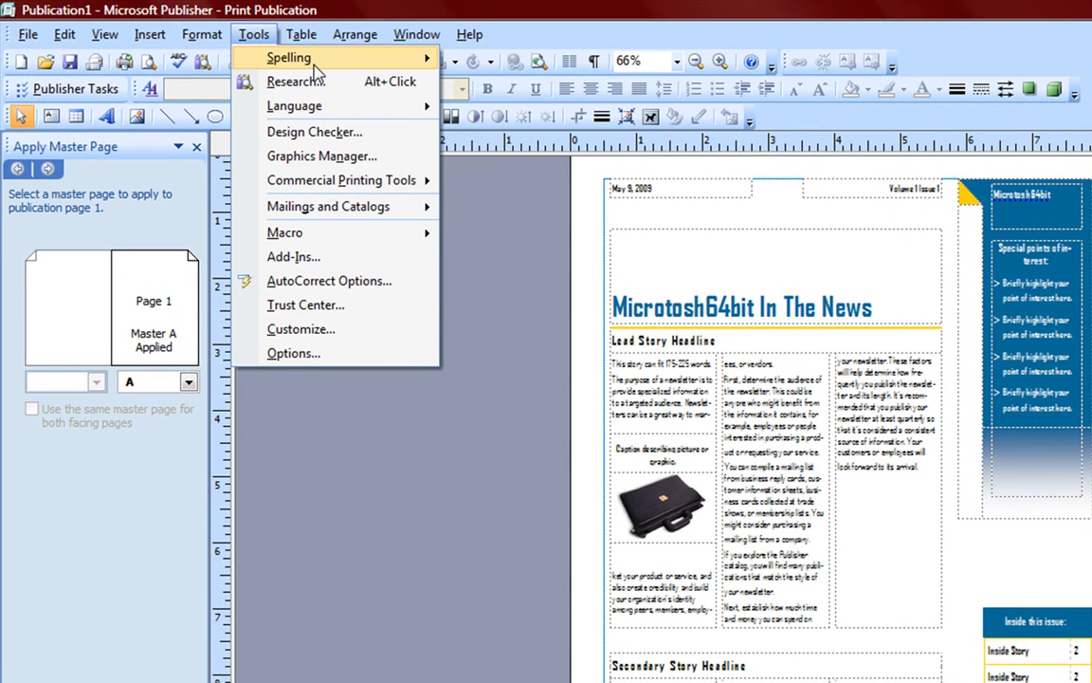
mouse_move(318, 64)
mouse_move(317, 36)
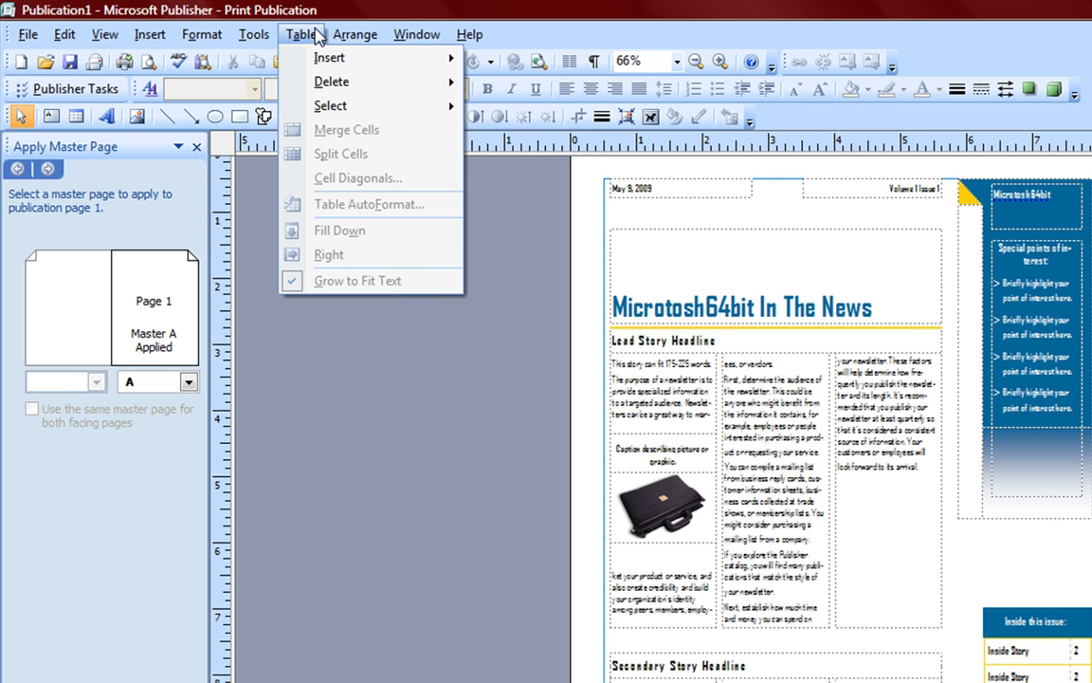
mouse_move(355, 36)
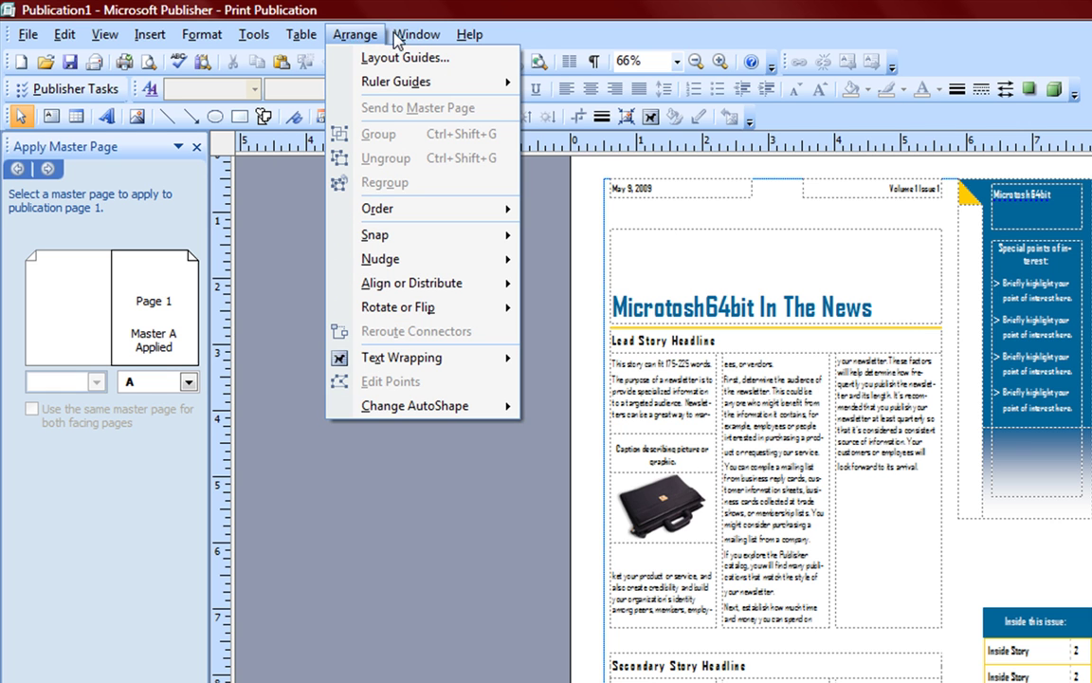
click(343, 316)
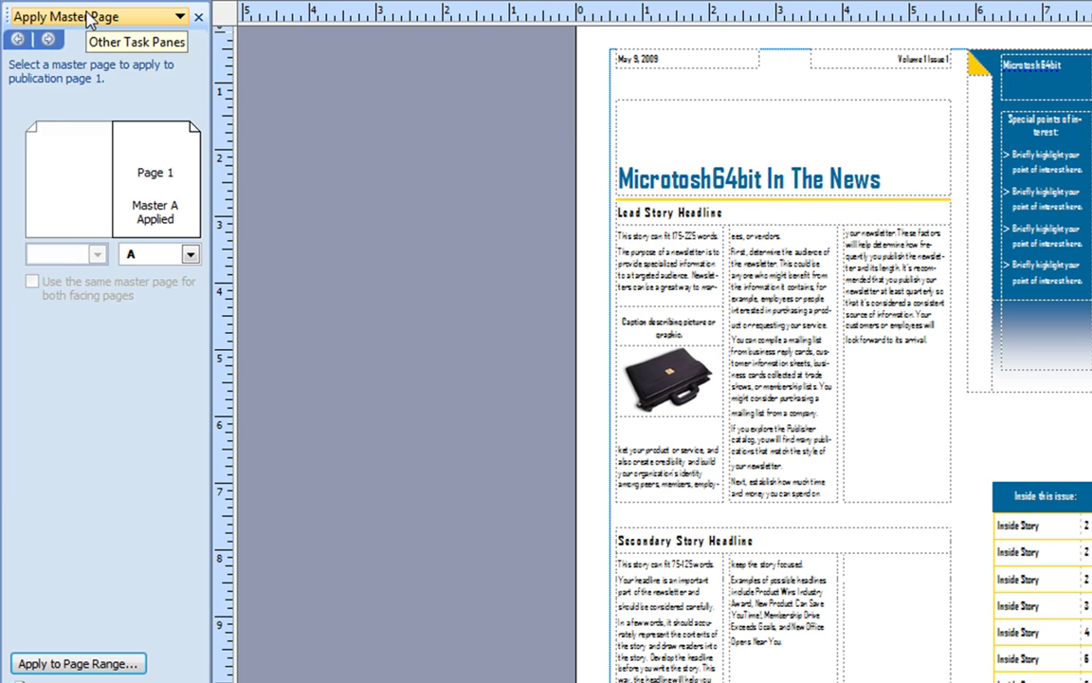
Replace the master page pane with the Research task pane
click(88, 19)
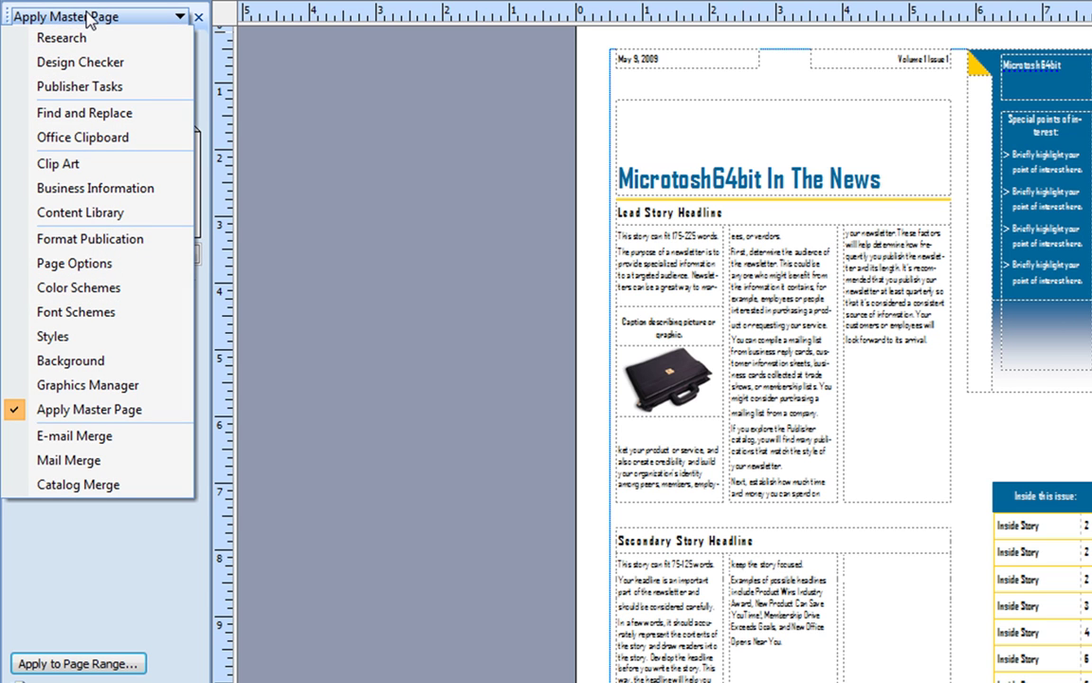
key(Escape)
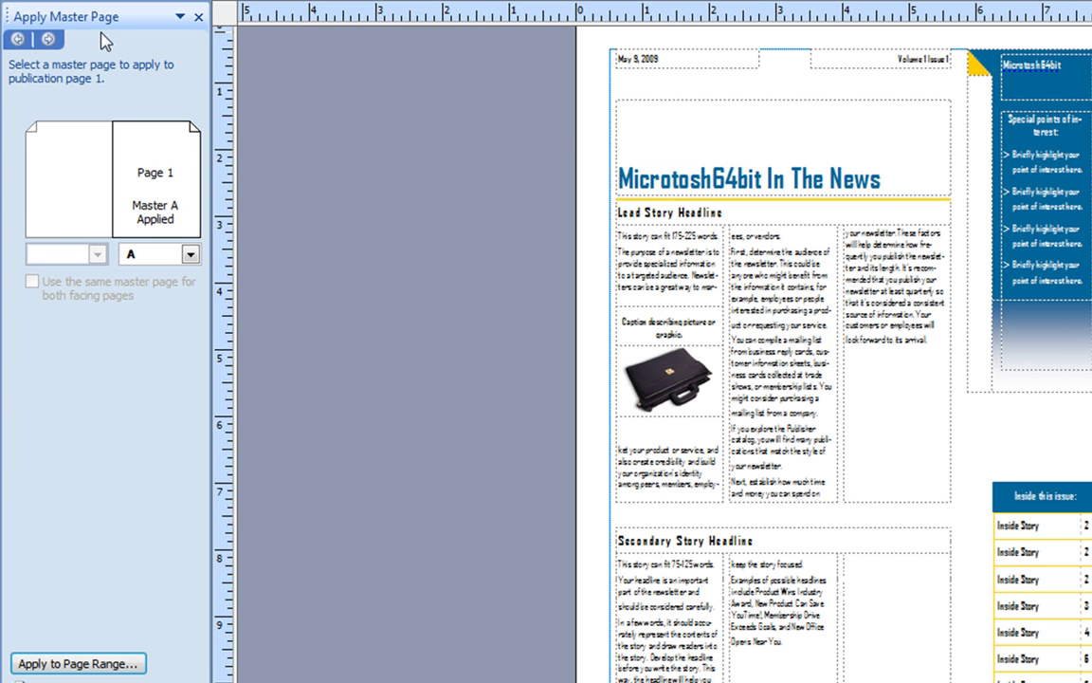
click(84, 84)
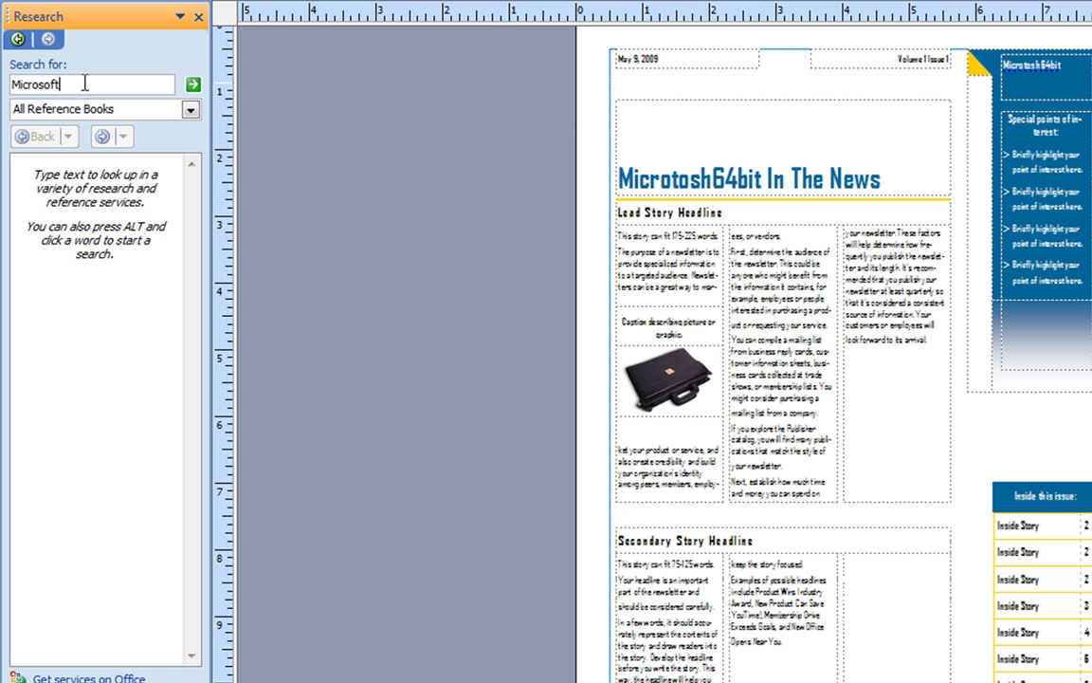
Search for 'Microsoft' using Live Search as the research source and scroll the results
key(Return)
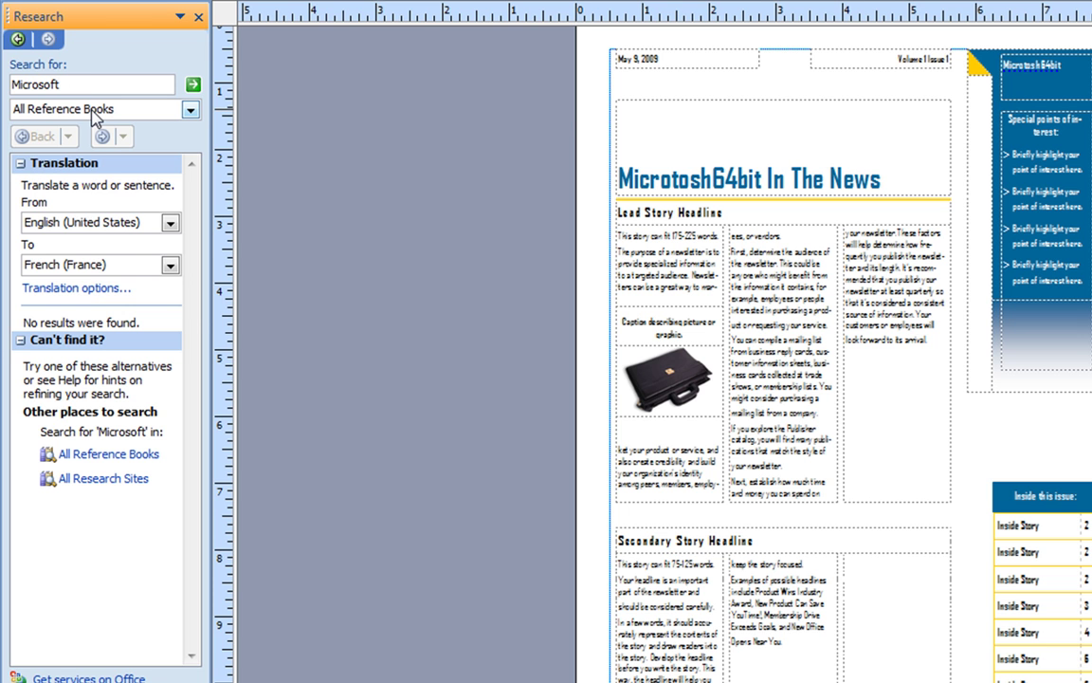
click(92, 110)
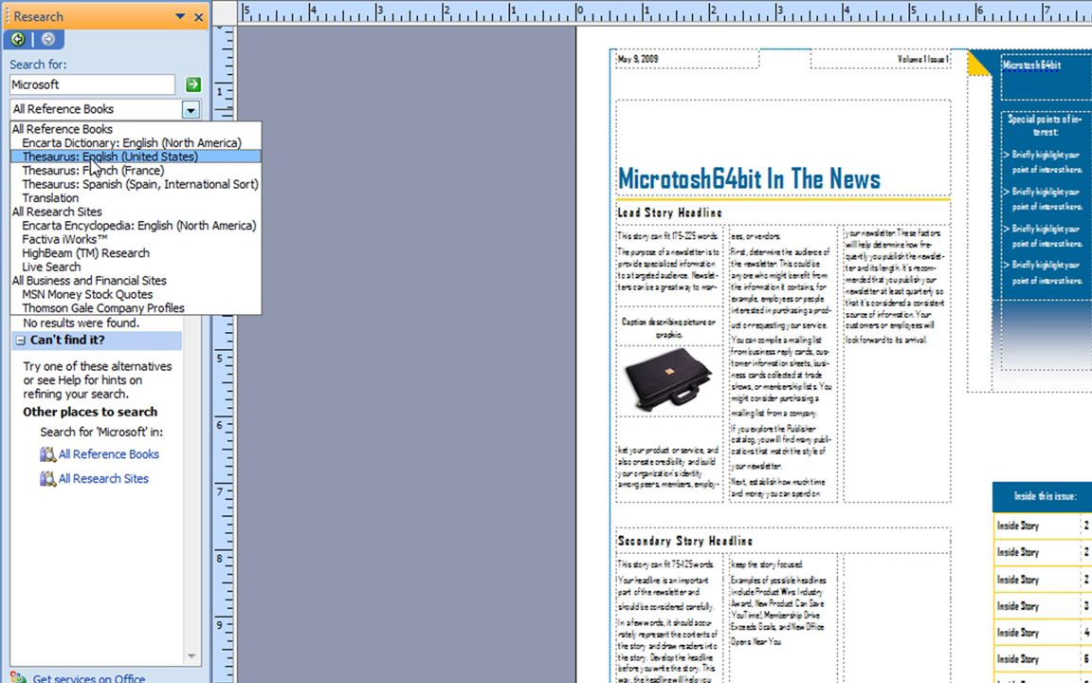
key(Up)
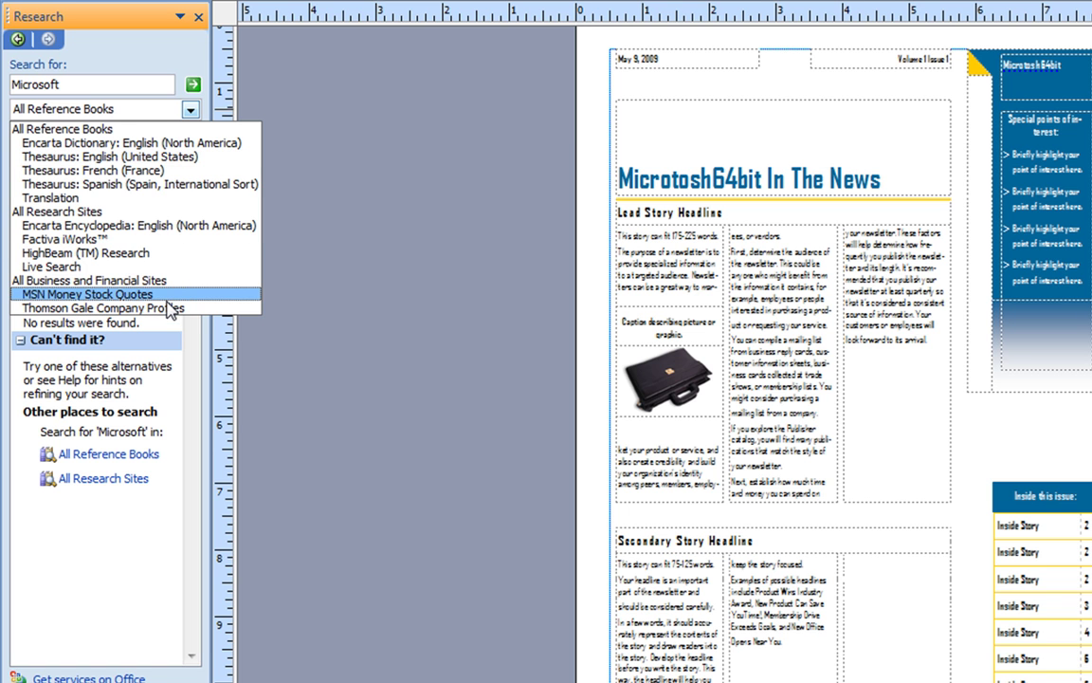
click(95, 266)
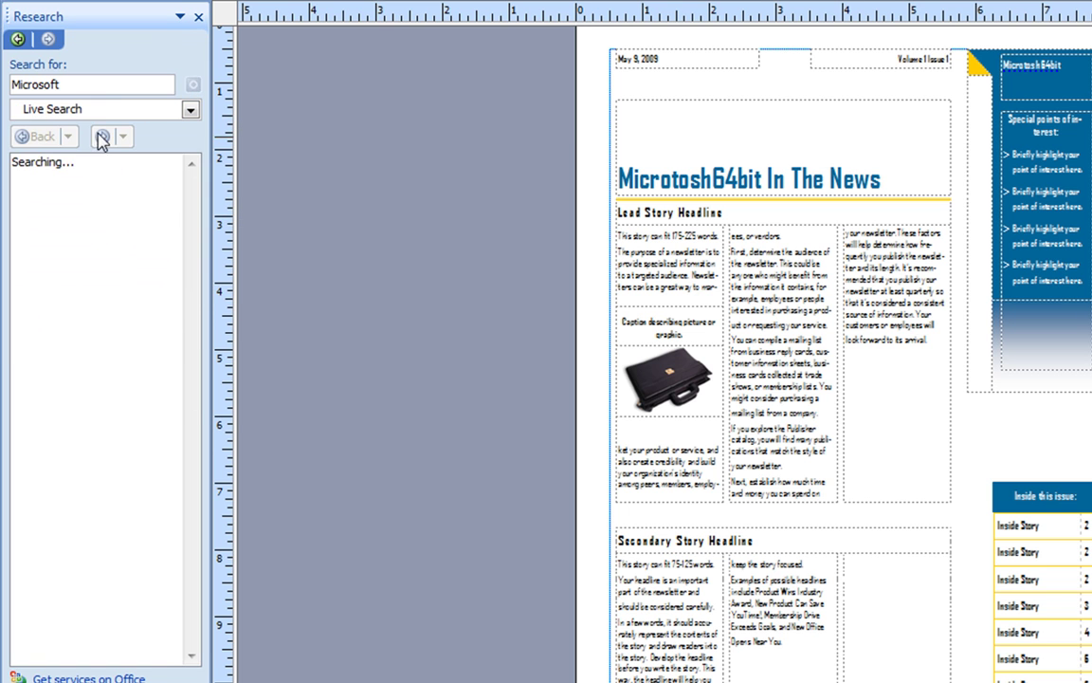
drag(192, 242, 190, 180)
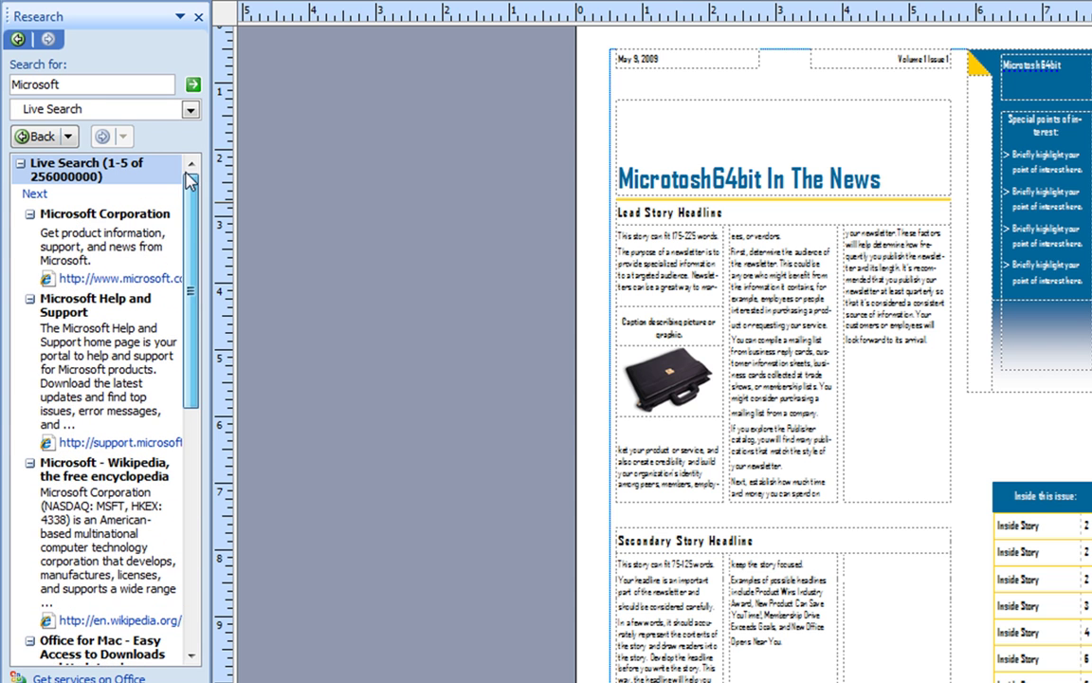
click(119, 111)
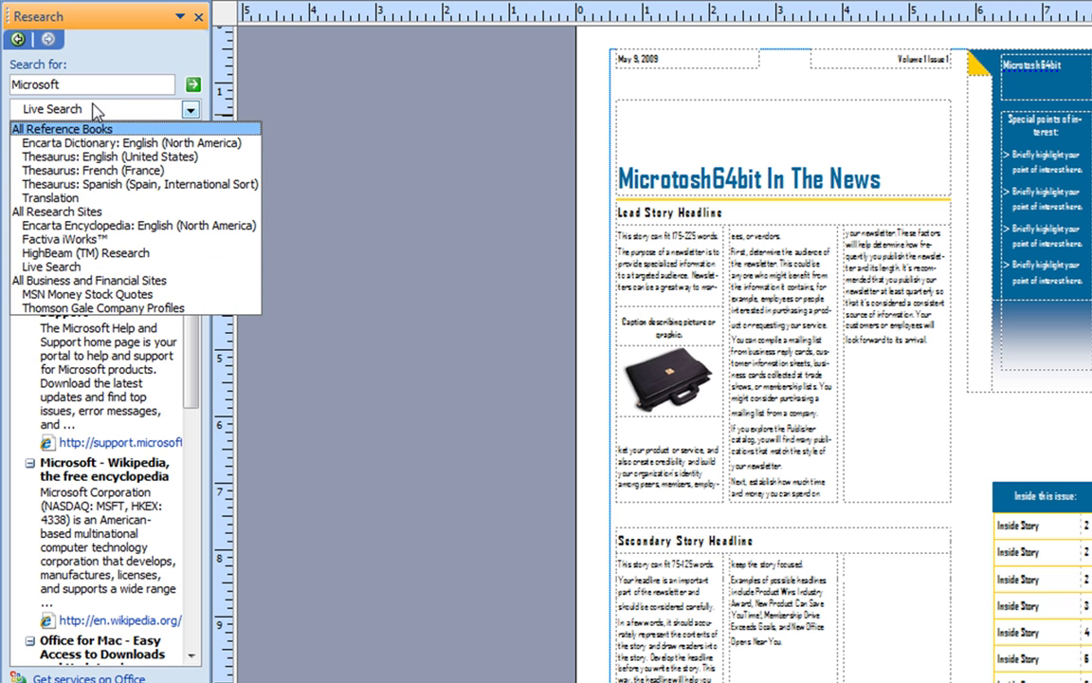
click(318, 270)
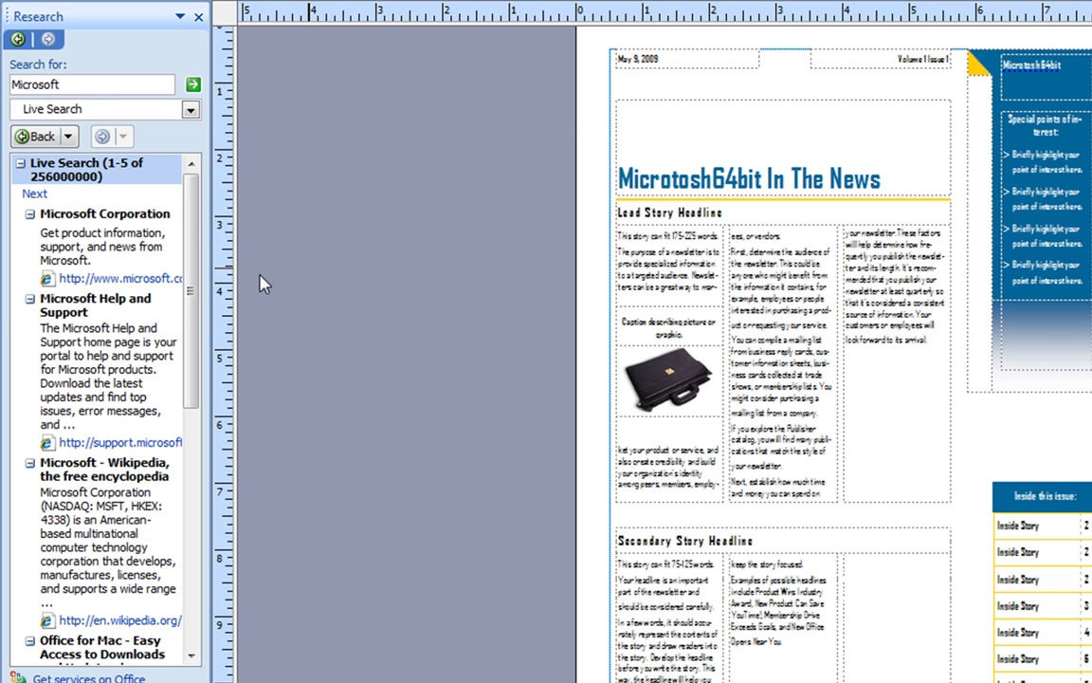
drag(195, 286, 200, 237)
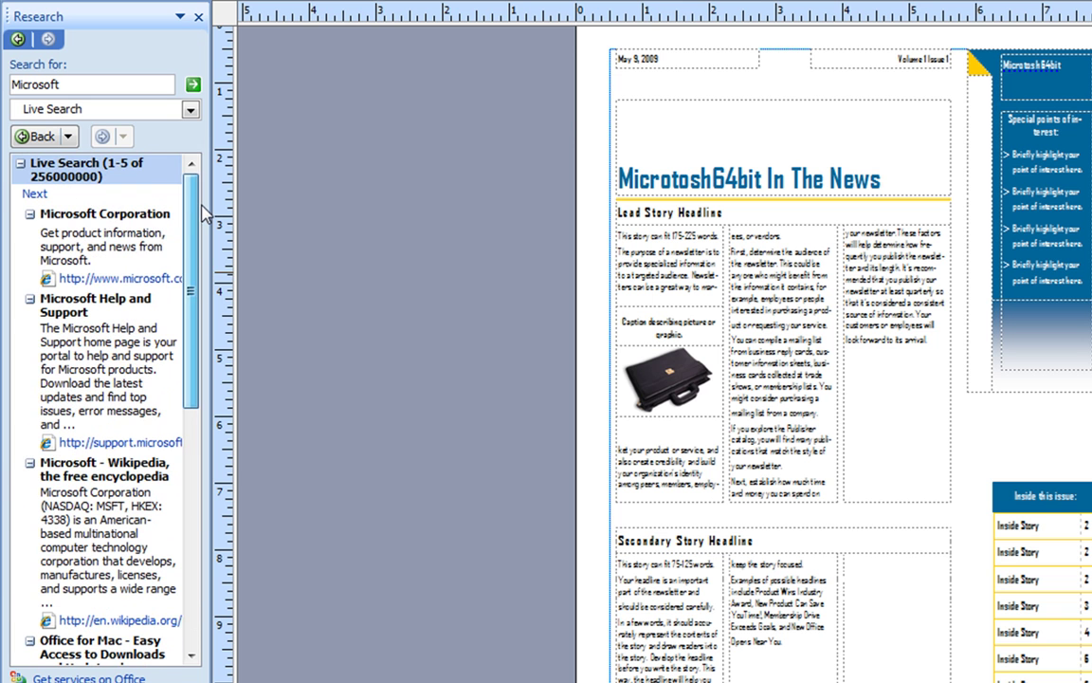
Run the Design Checker on the newsletter, then switch the pane to Publisher Tasks
click(95, 19)
click(94, 68)
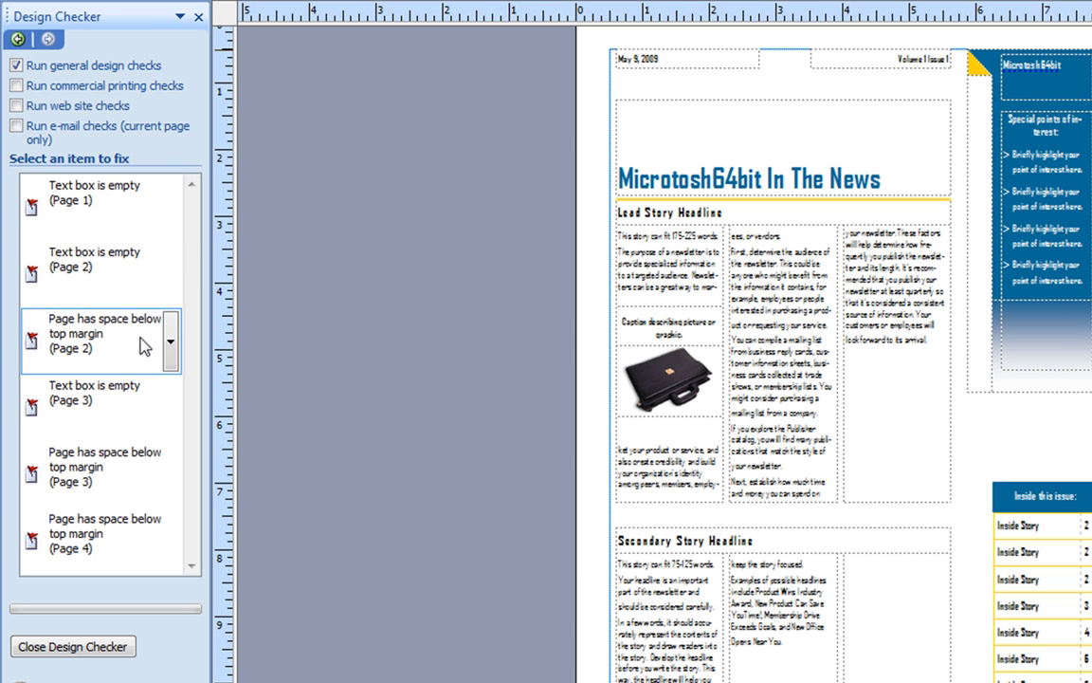
click(103, 19)
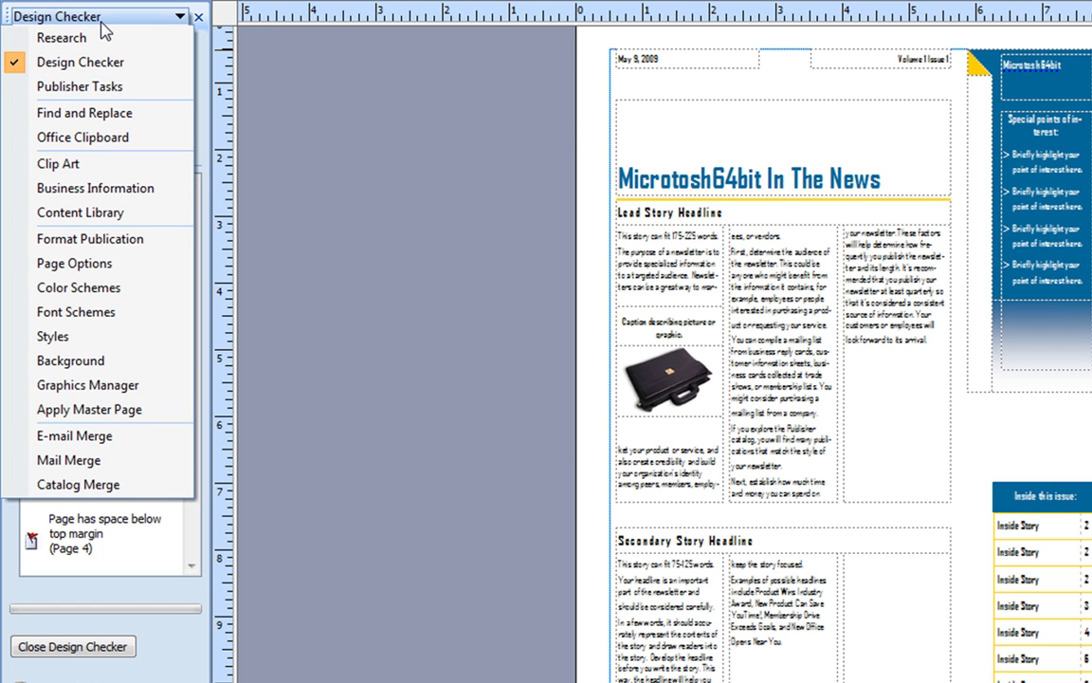
click(80, 86)
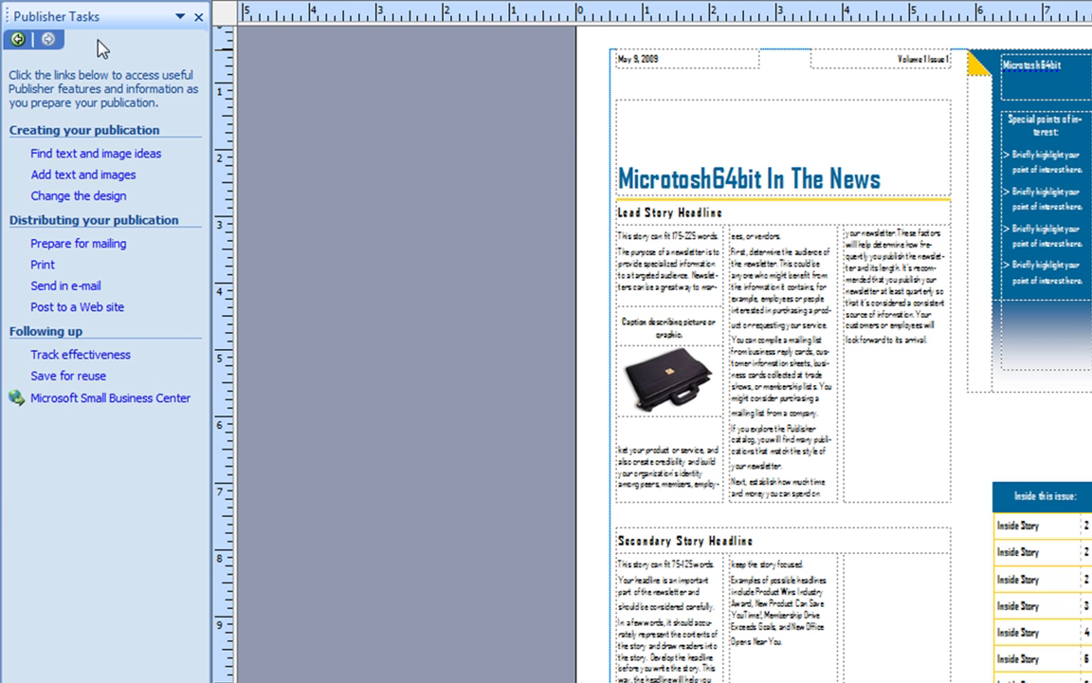
click(110, 17)
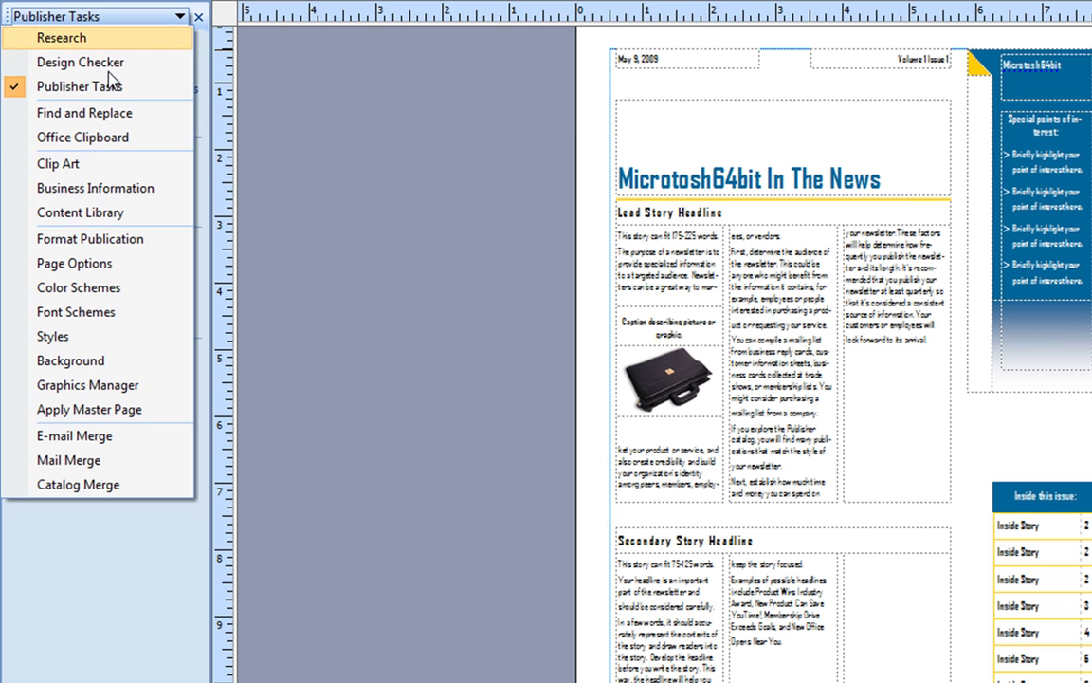
Browse Find and Replace and Clip Art, ending on the Microtosh64bit Business Information pane
click(120, 126)
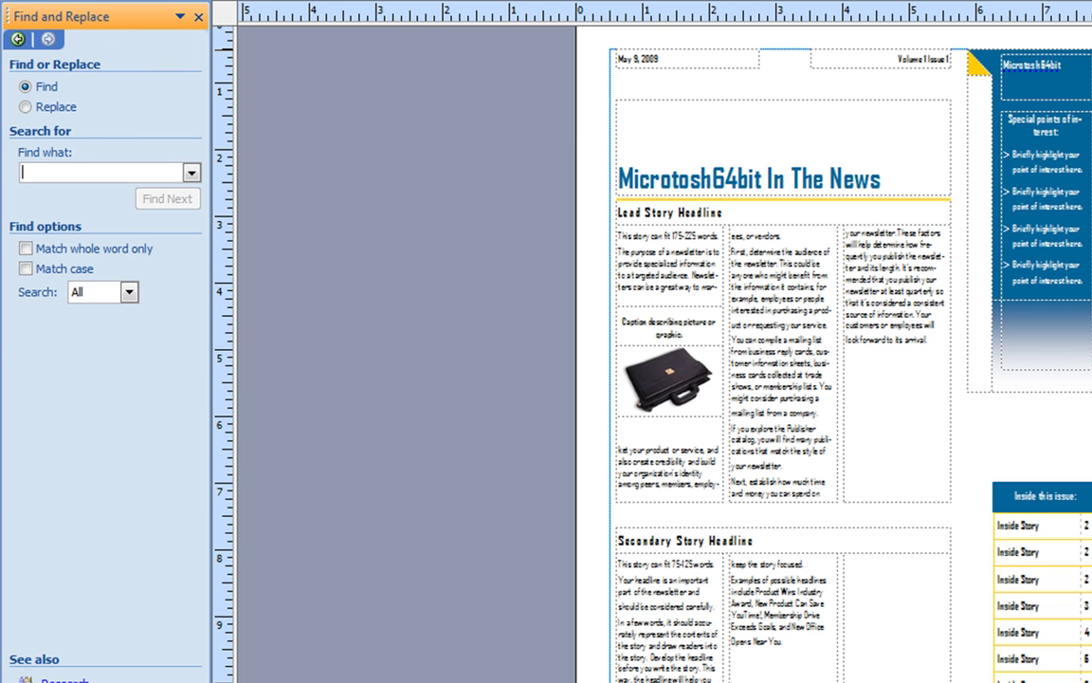
key(alt+e)
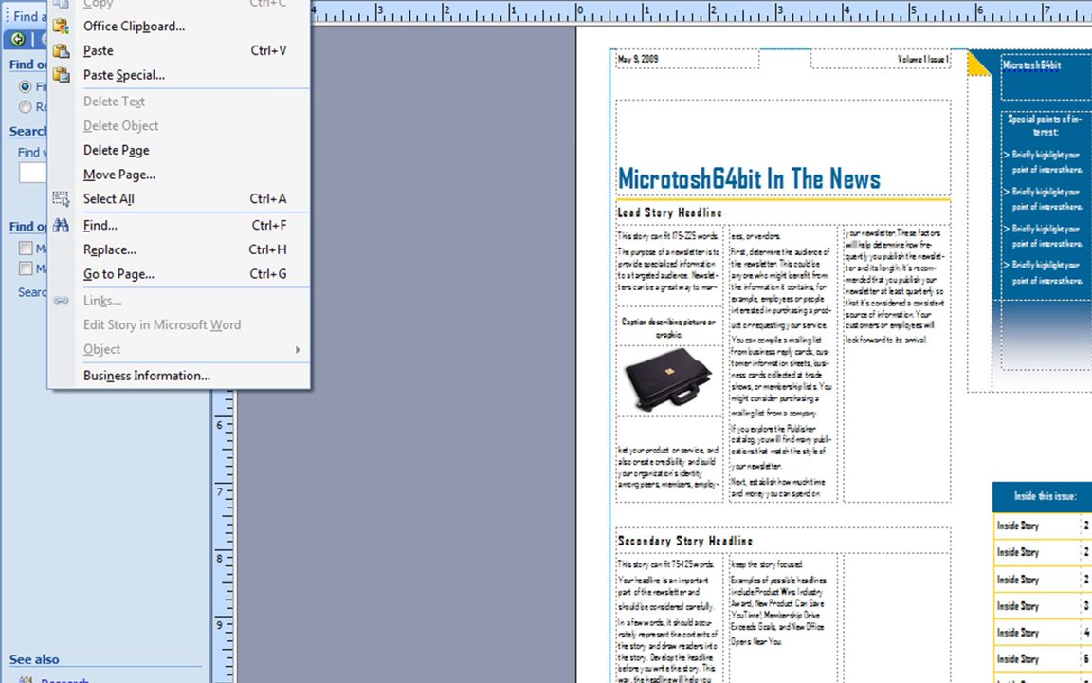
key(Right)
key(Escape)
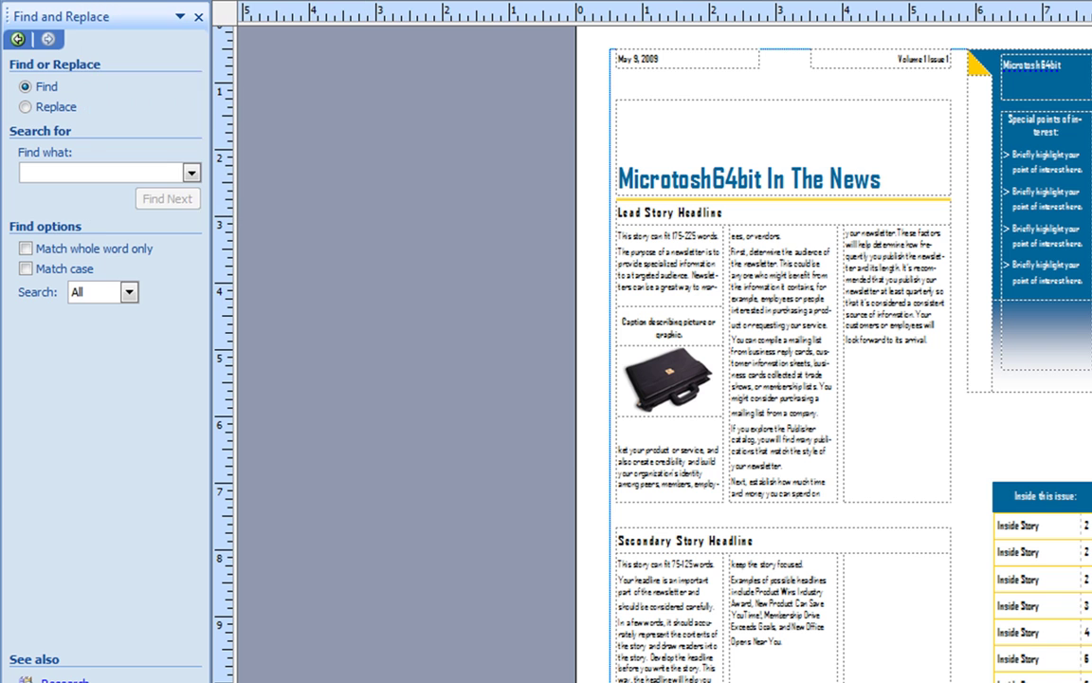
click(76, 16)
click(112, 117)
click(112, 23)
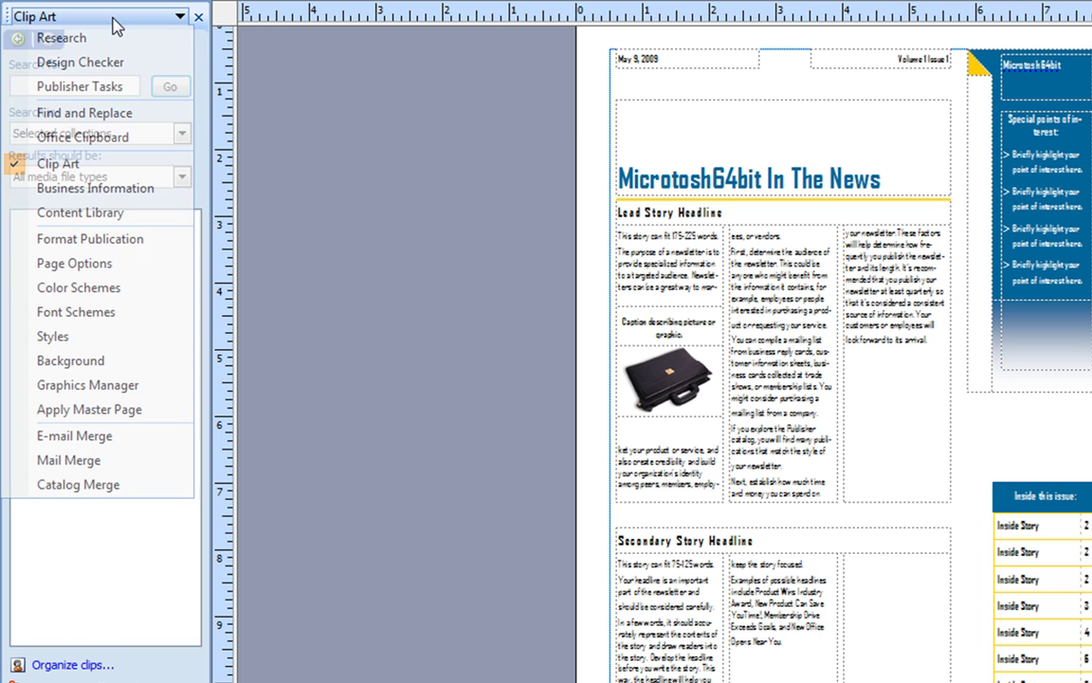
click(112, 180)
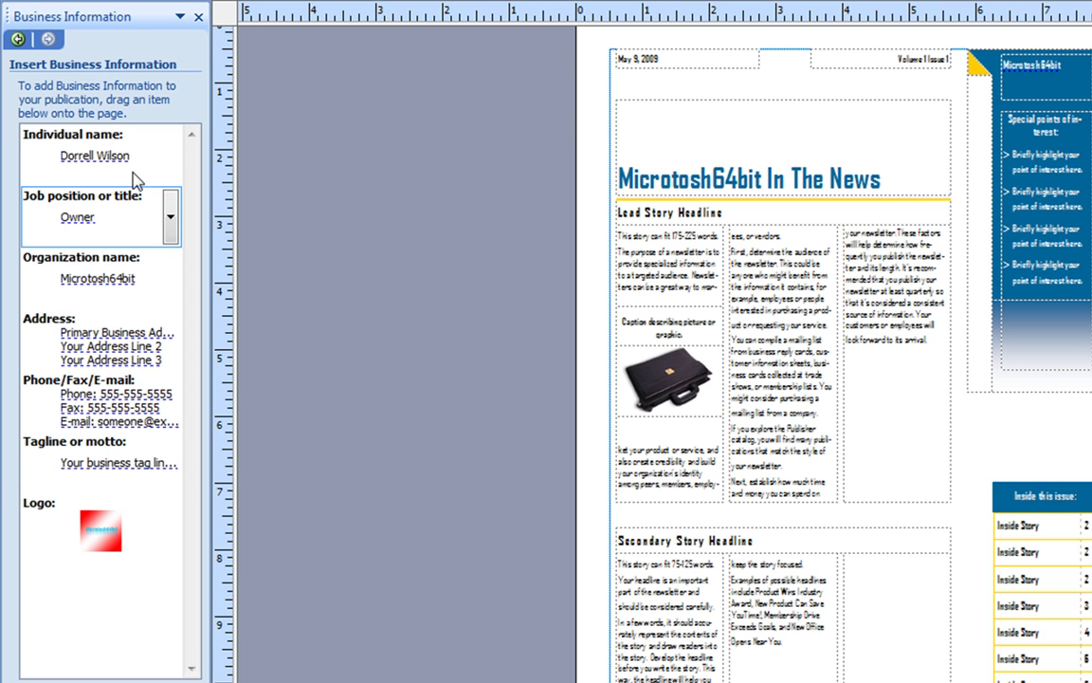
click(114, 23)
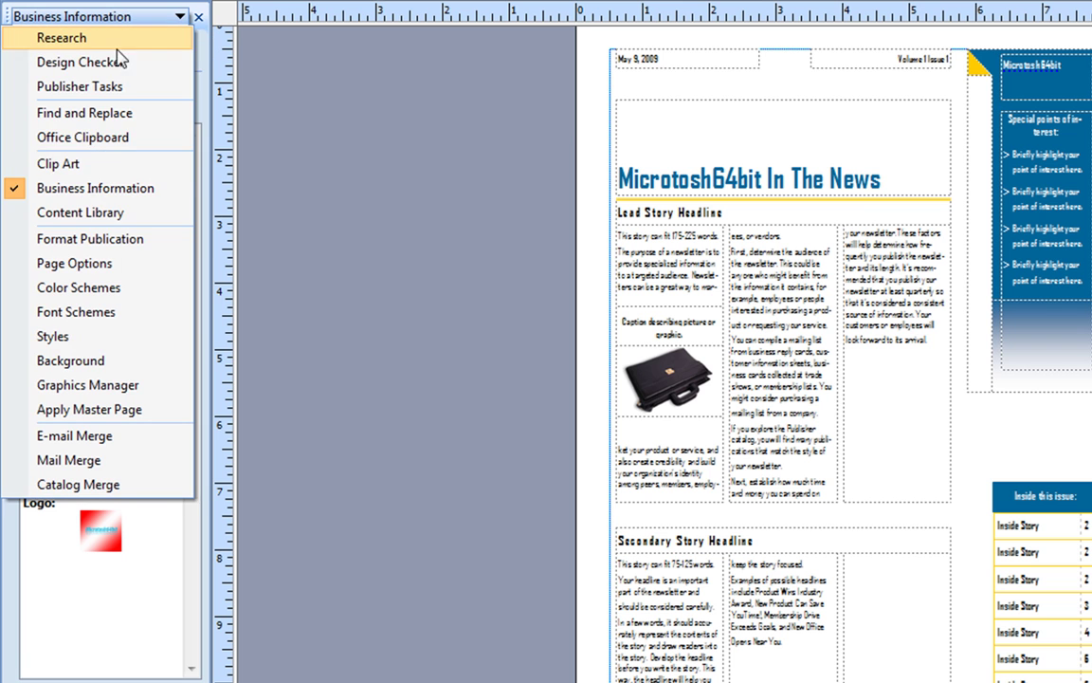
Open the Content Library and dismiss the briefcase picture's menu without adding it
click(106, 212)
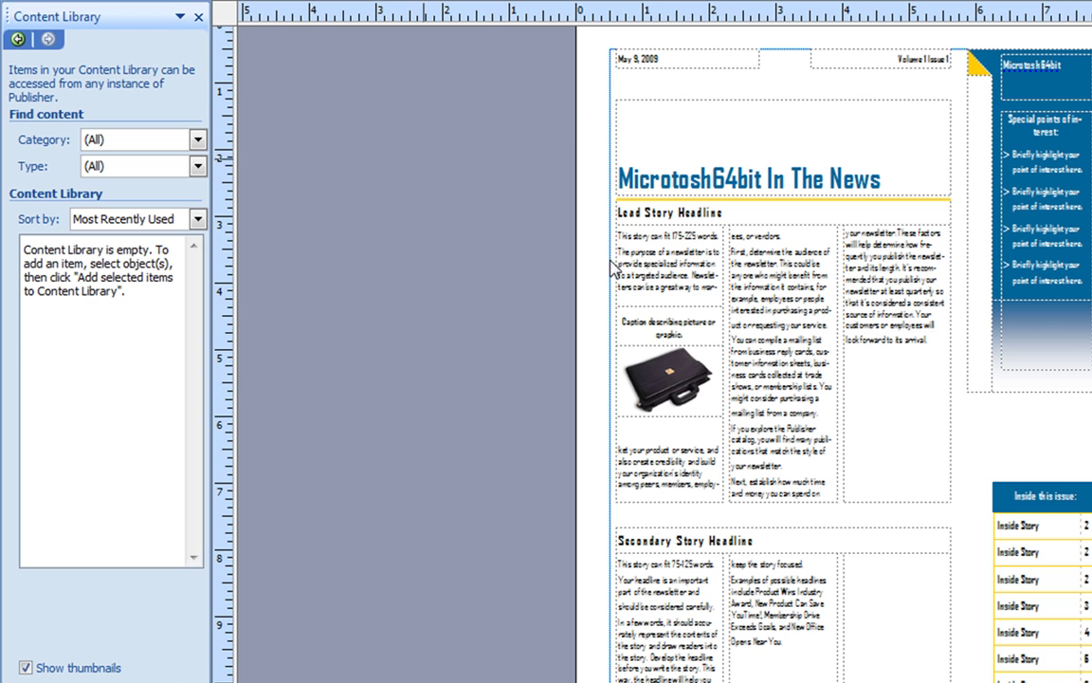
click(686, 389)
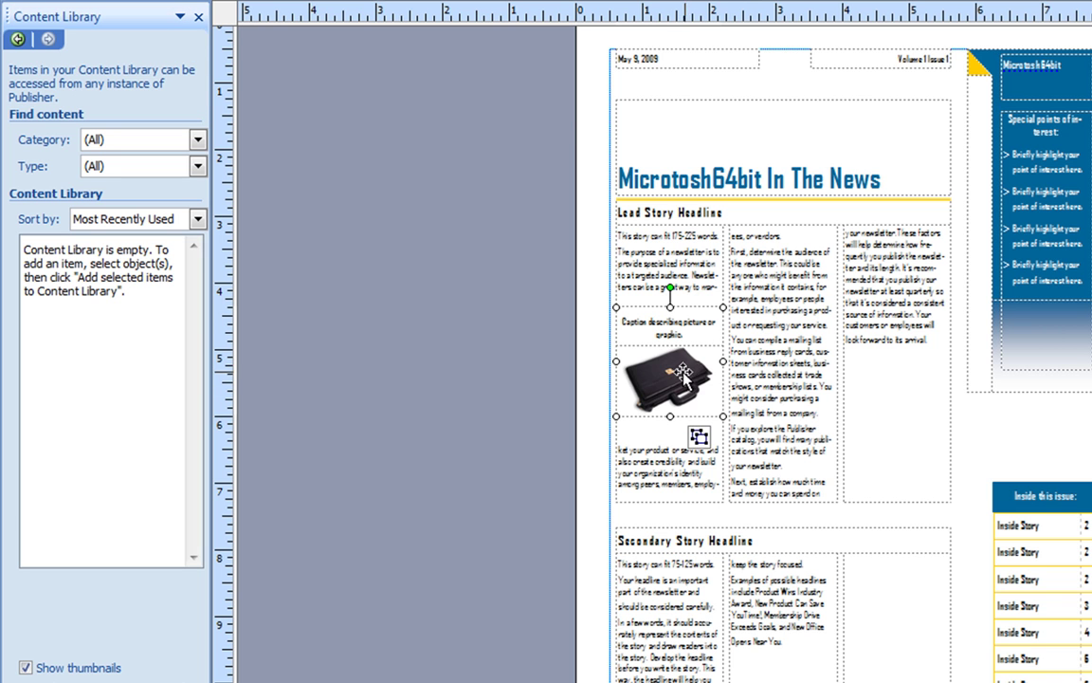
right_click(681, 381)
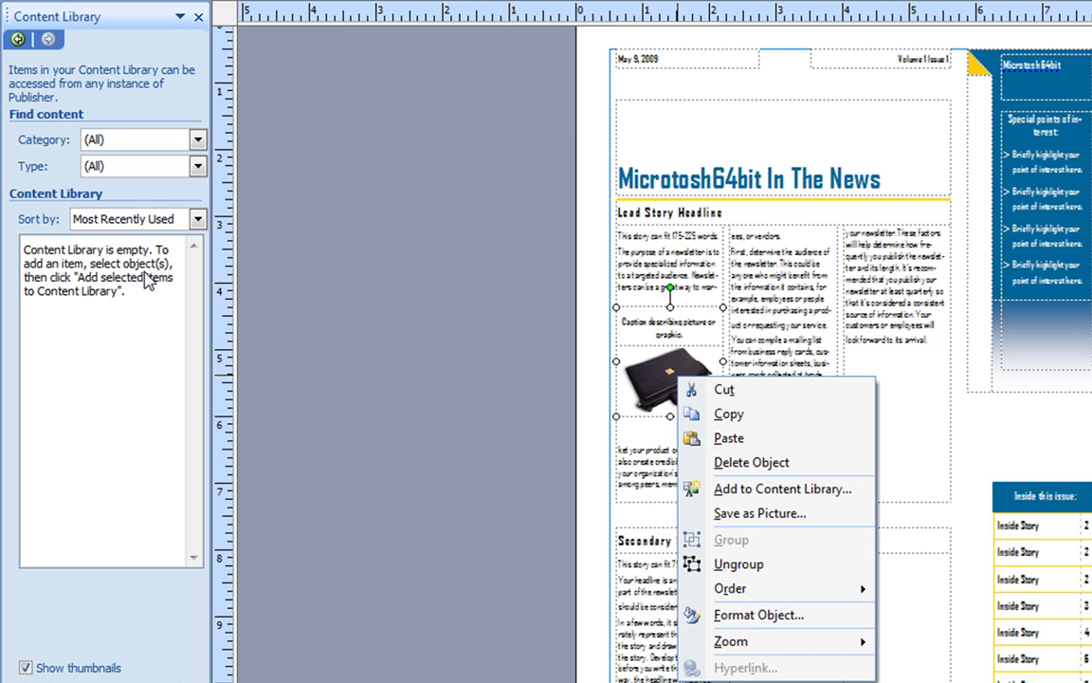
click(87, 280)
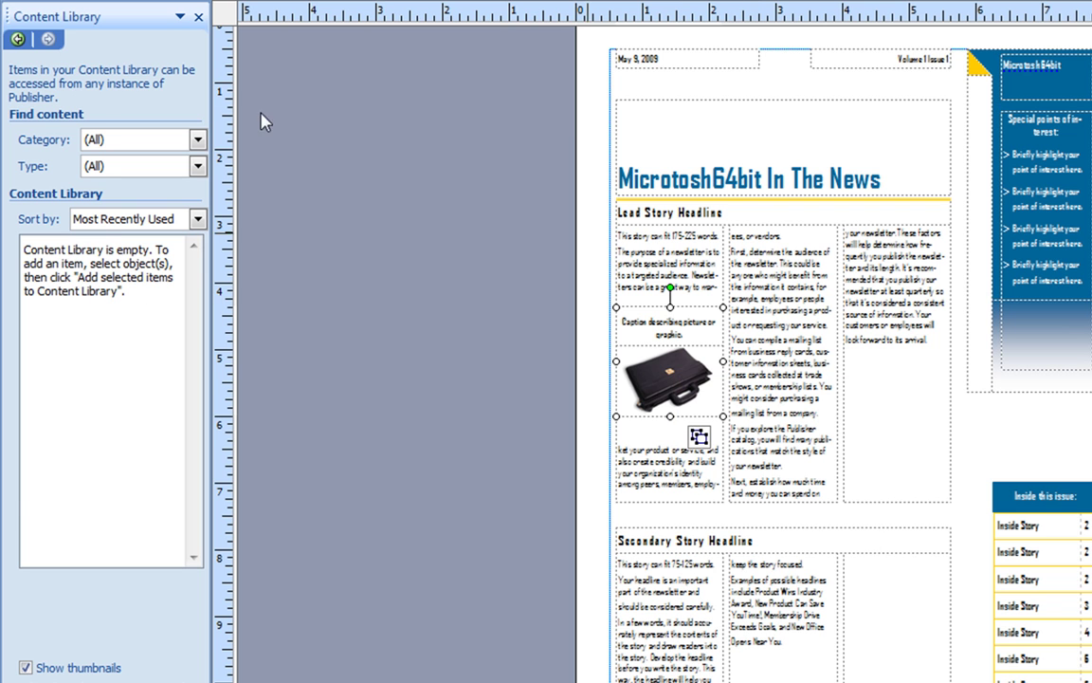
click(52, 17)
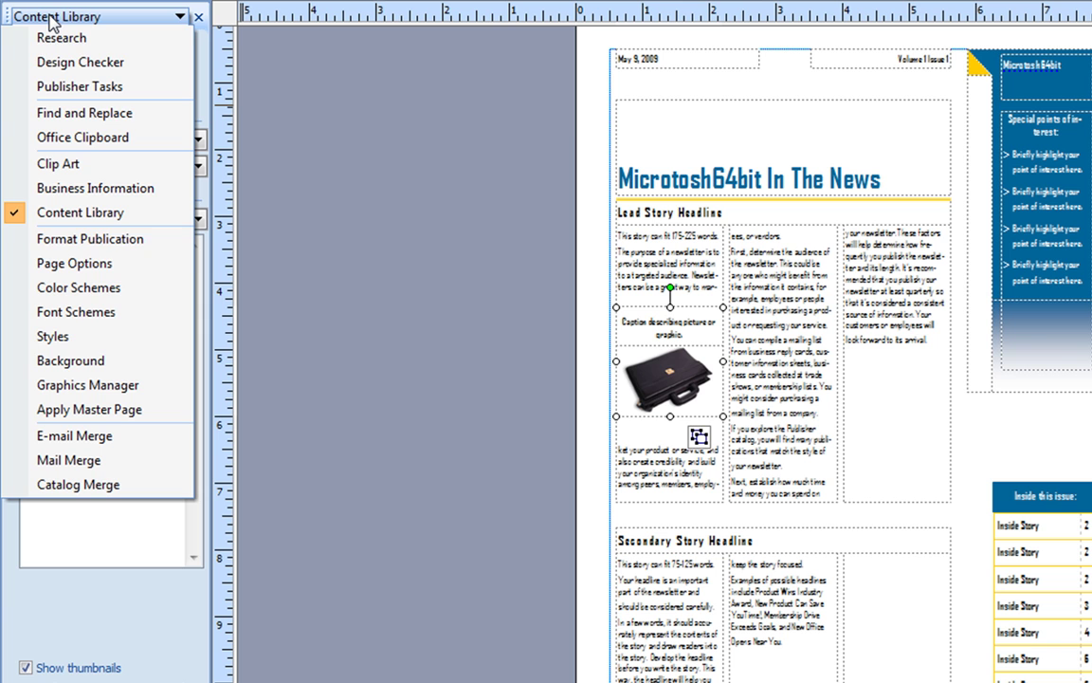
Show Page Options, then the Color Schemes list, scrolled up to Citrus
click(83, 264)
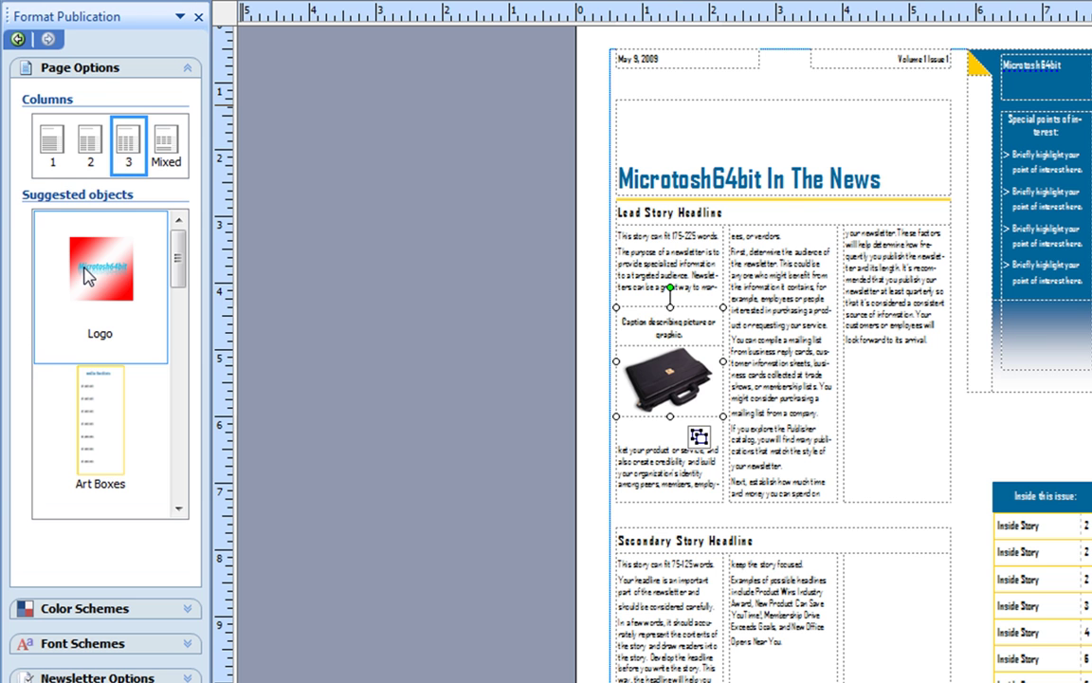
click(66, 19)
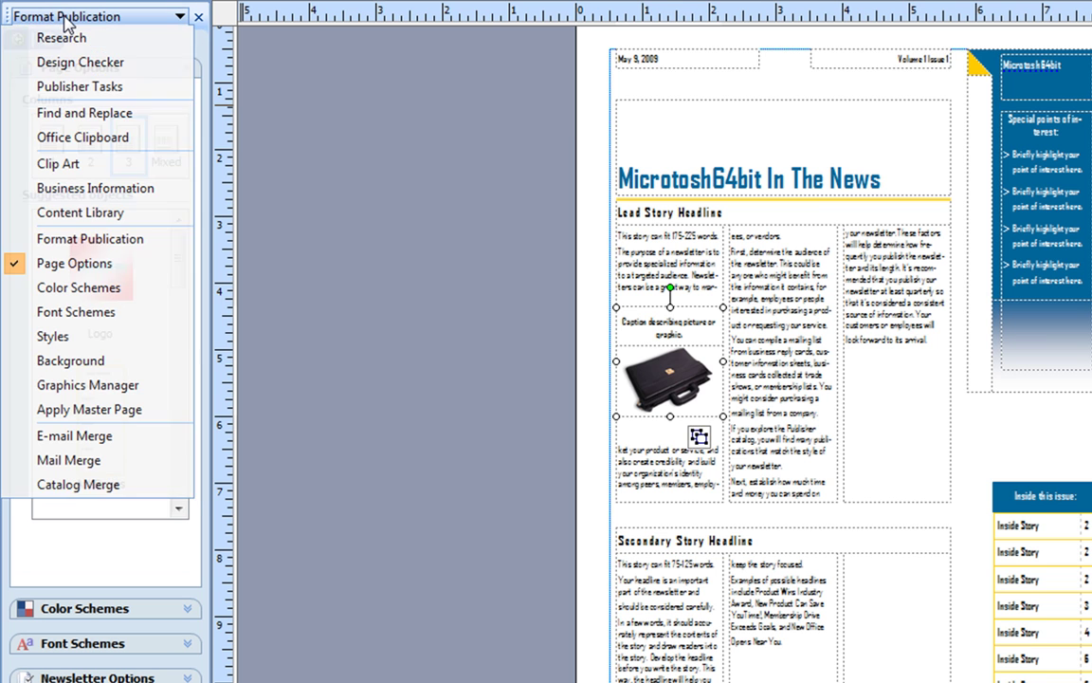
click(114, 294)
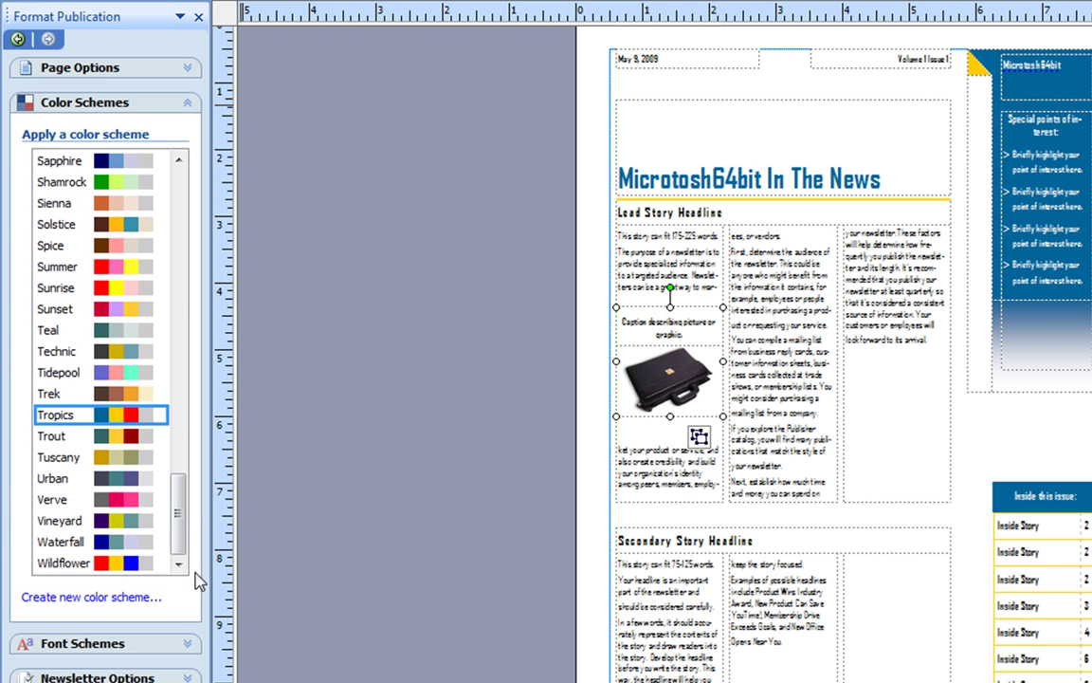
drag(177, 479, 169, 536)
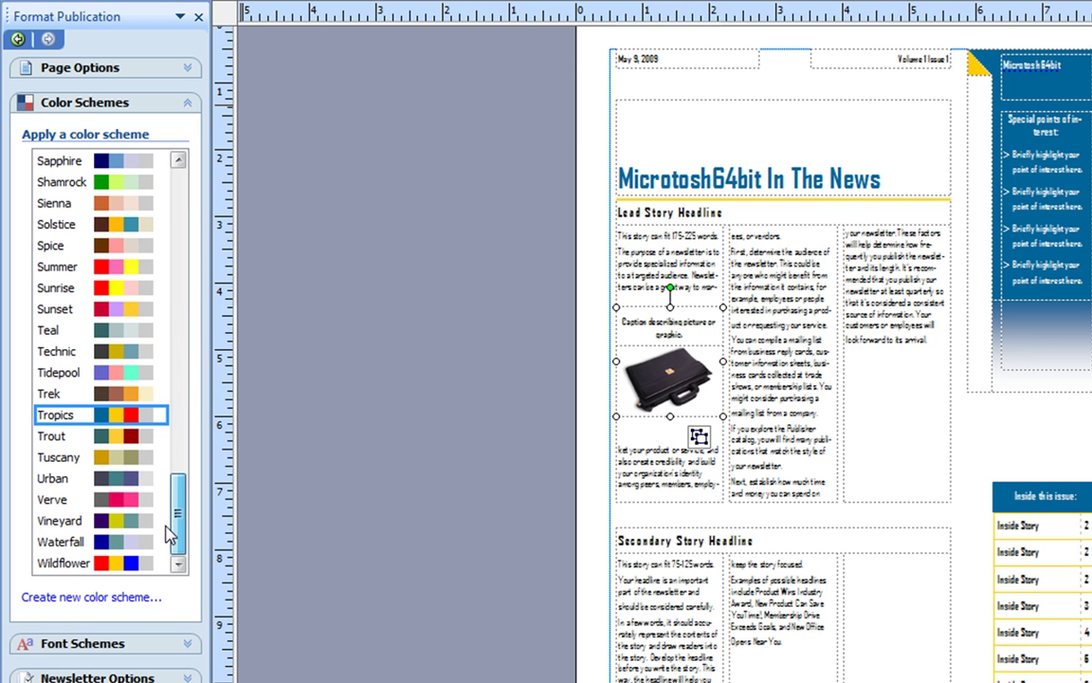
drag(169, 536, 151, 242)
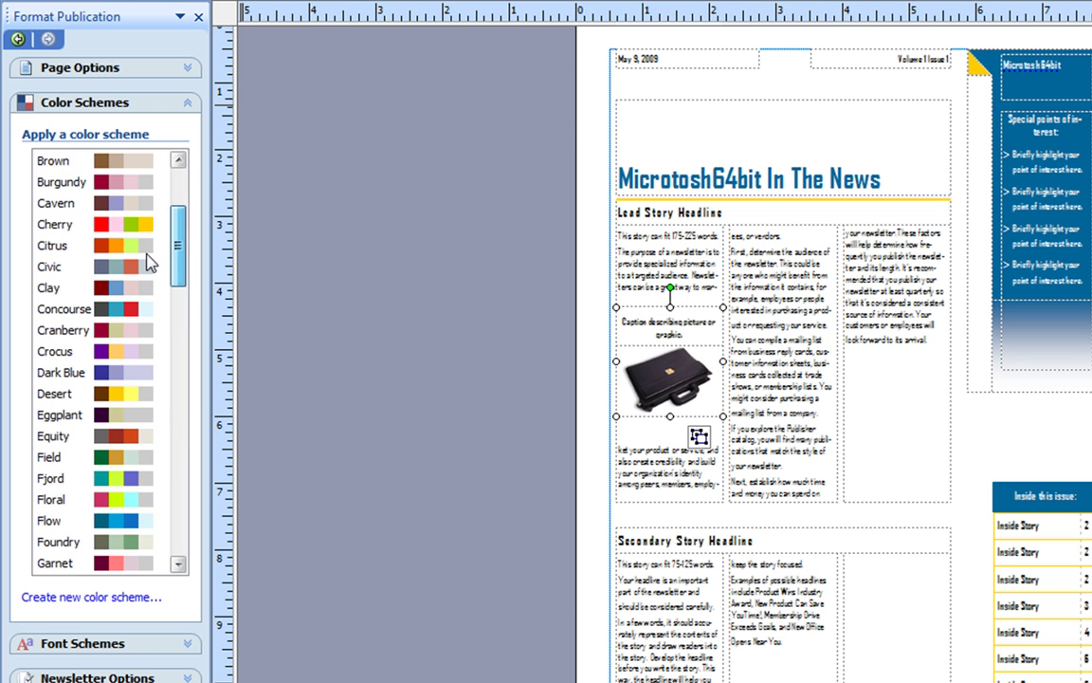
Apply the Citrus colour scheme and check pages 2–3, 4 and 1
click(86, 254)
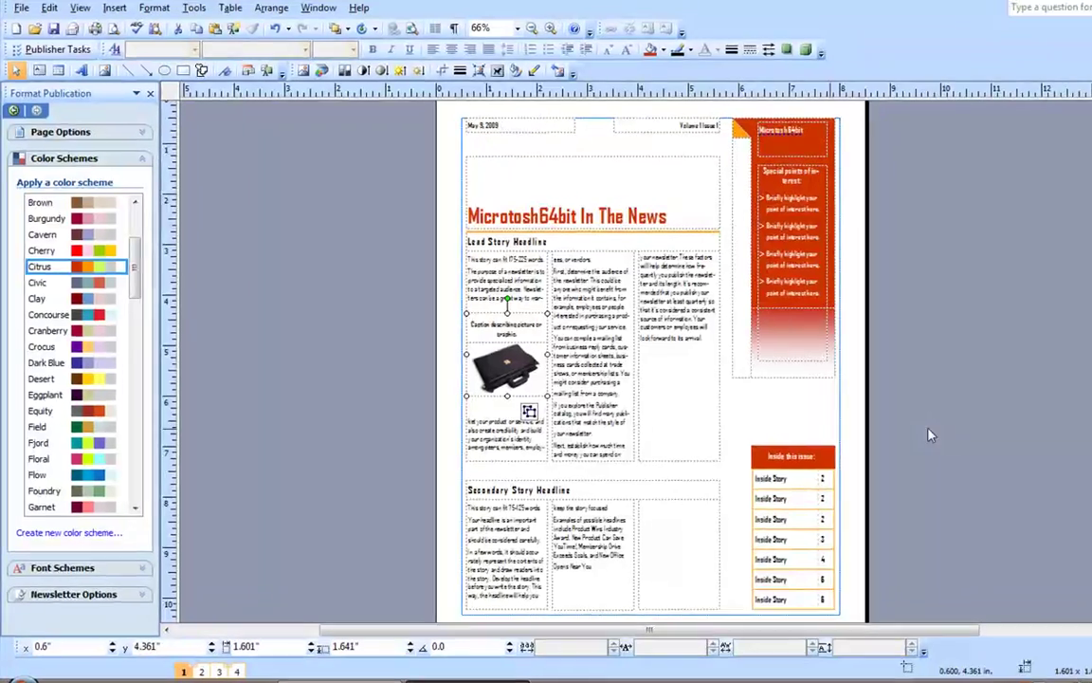
scroll(1089, 290, down, 3)
scroll(1089, 290, up, 5)
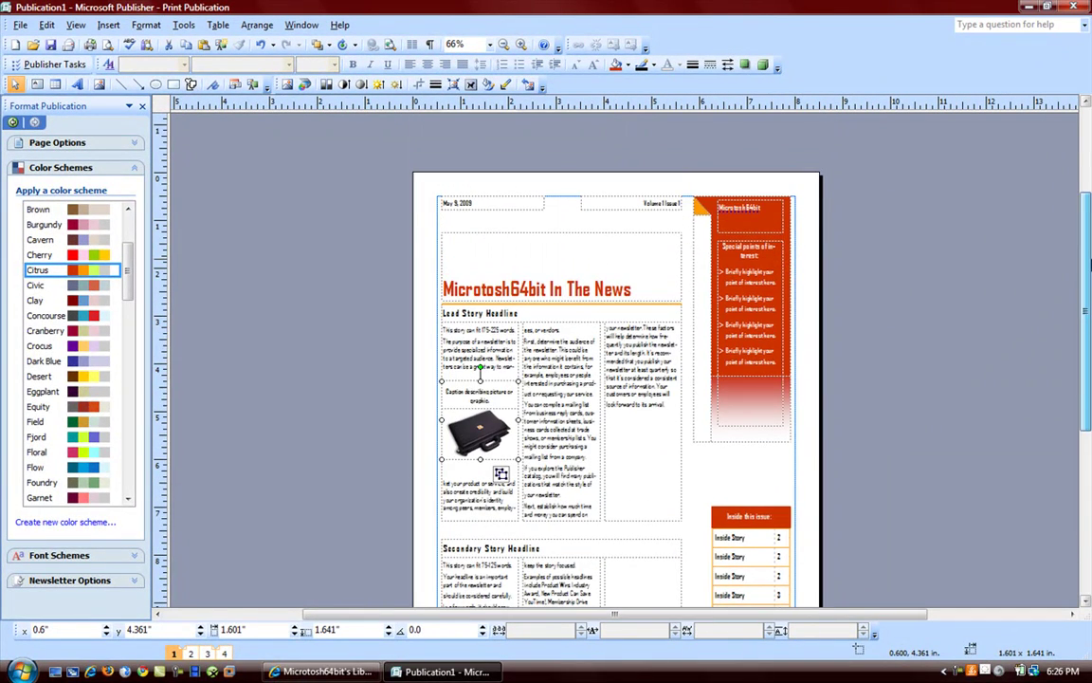
click(193, 654)
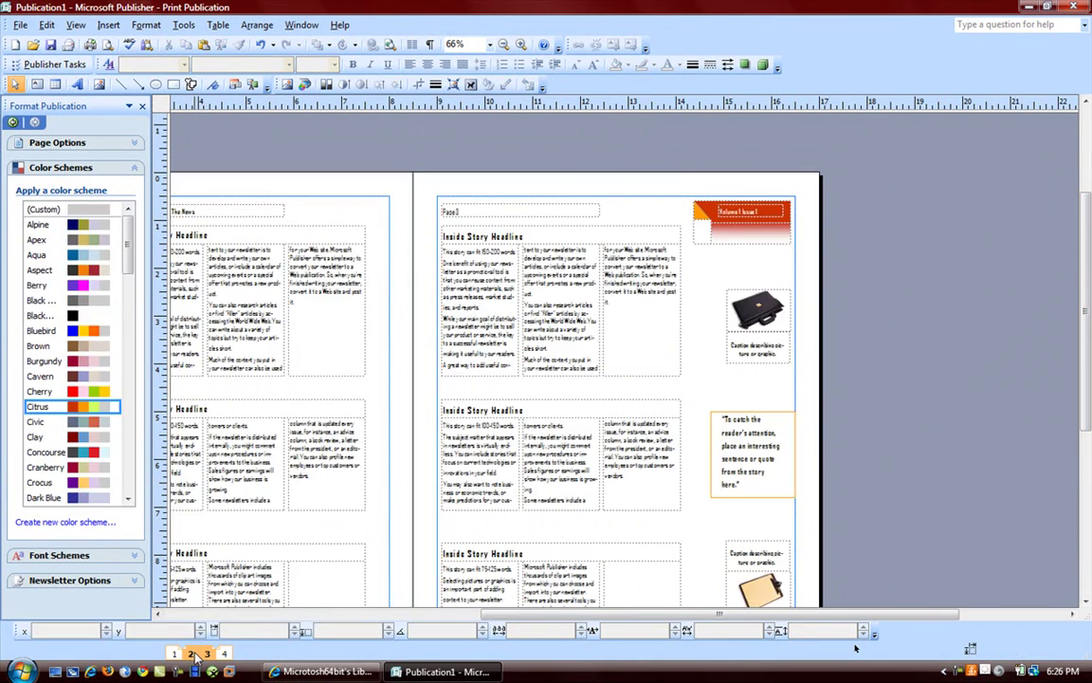
drag(569, 614, 458, 629)
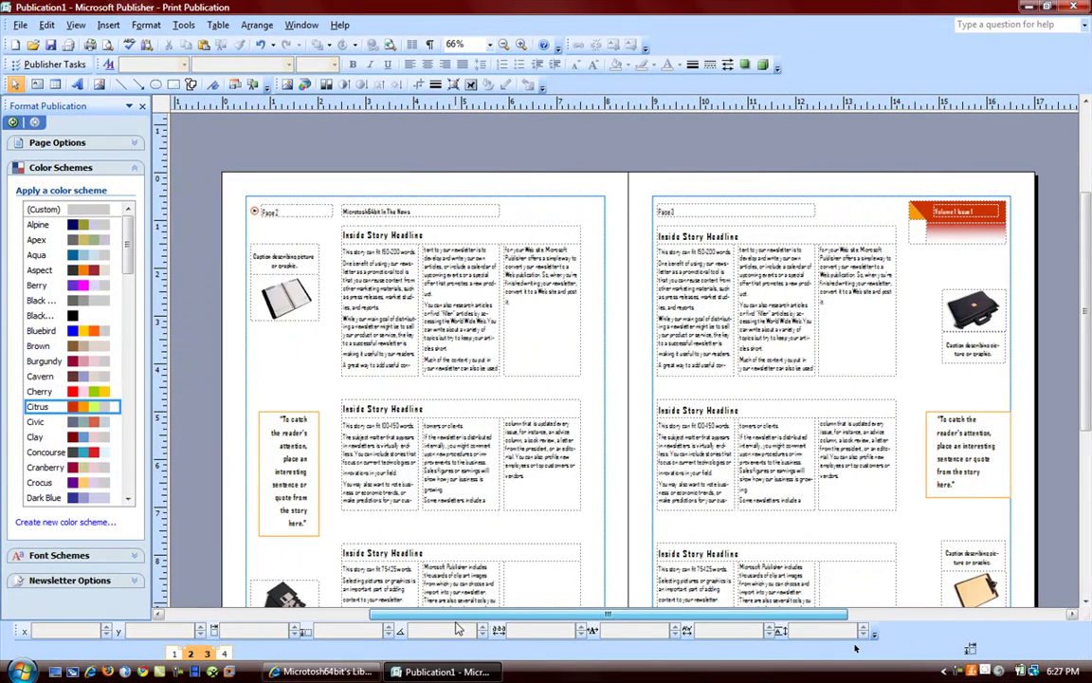
click(224, 653)
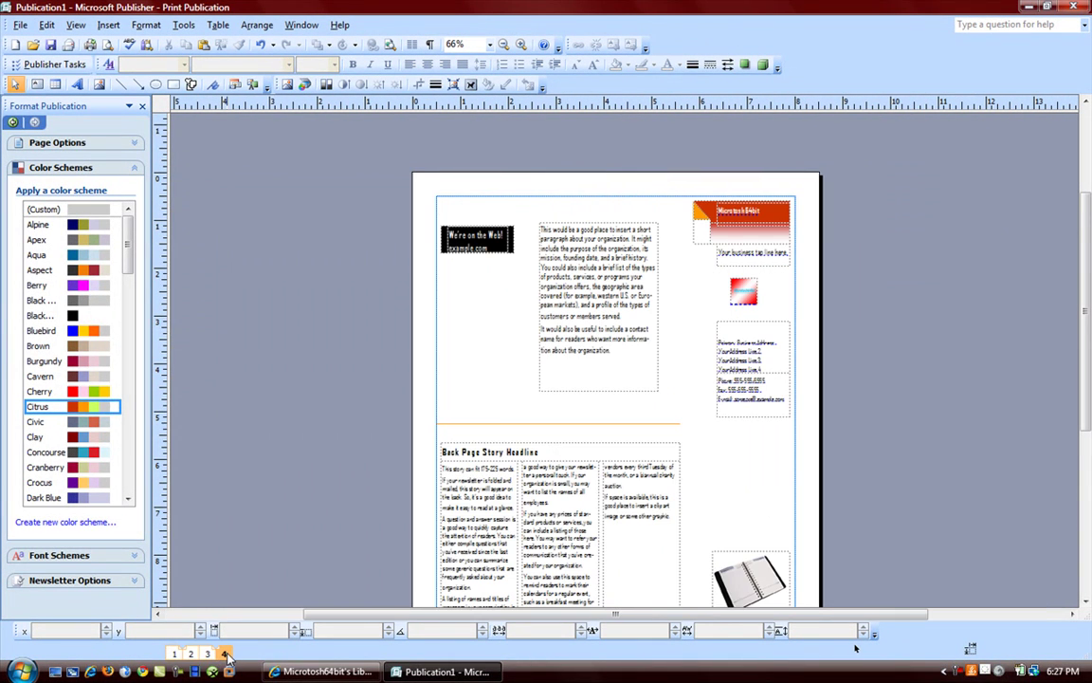
click(174, 653)
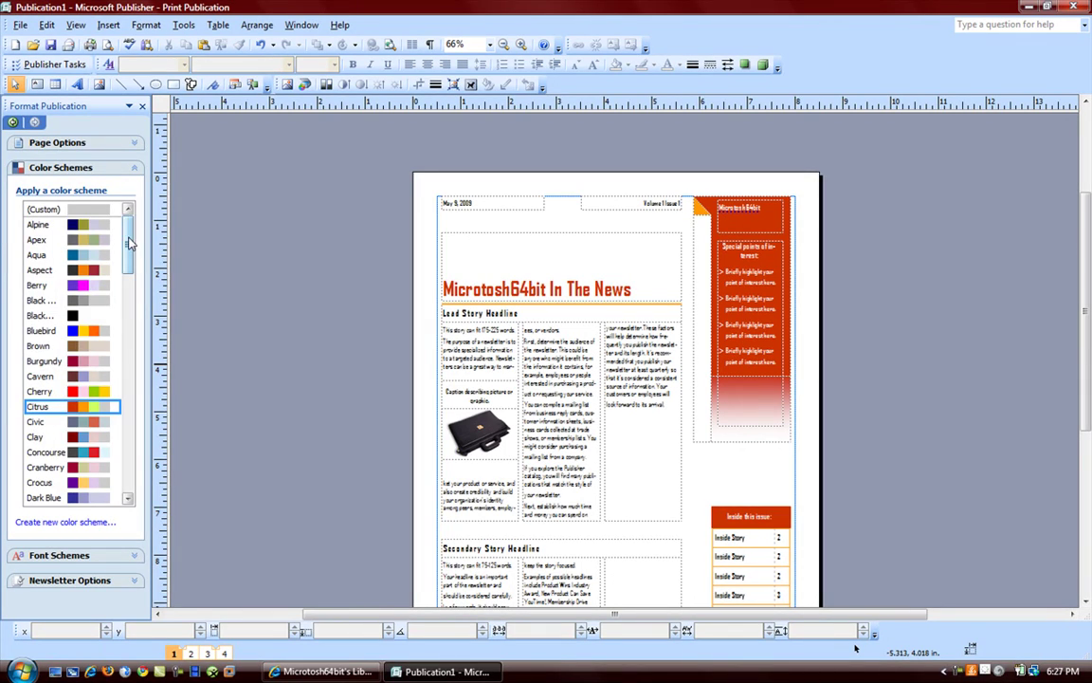
mouse_move(119, 224)
mouse_down()
mouse_move(118, 346)
mouse_move(119, 237)
mouse_up()
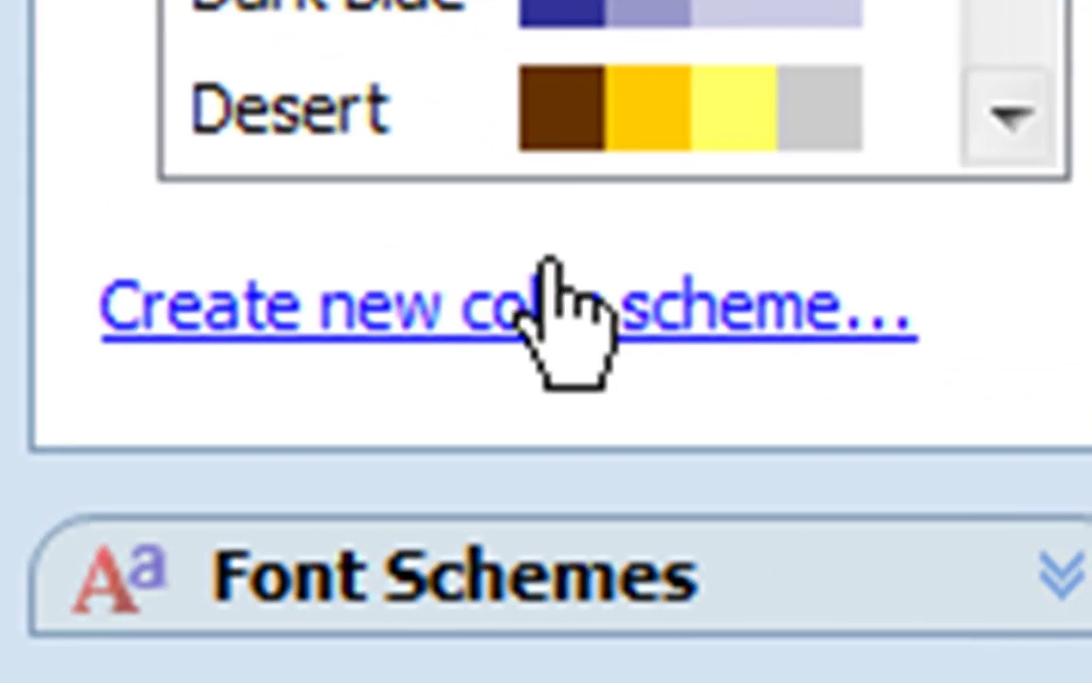
click(550, 260)
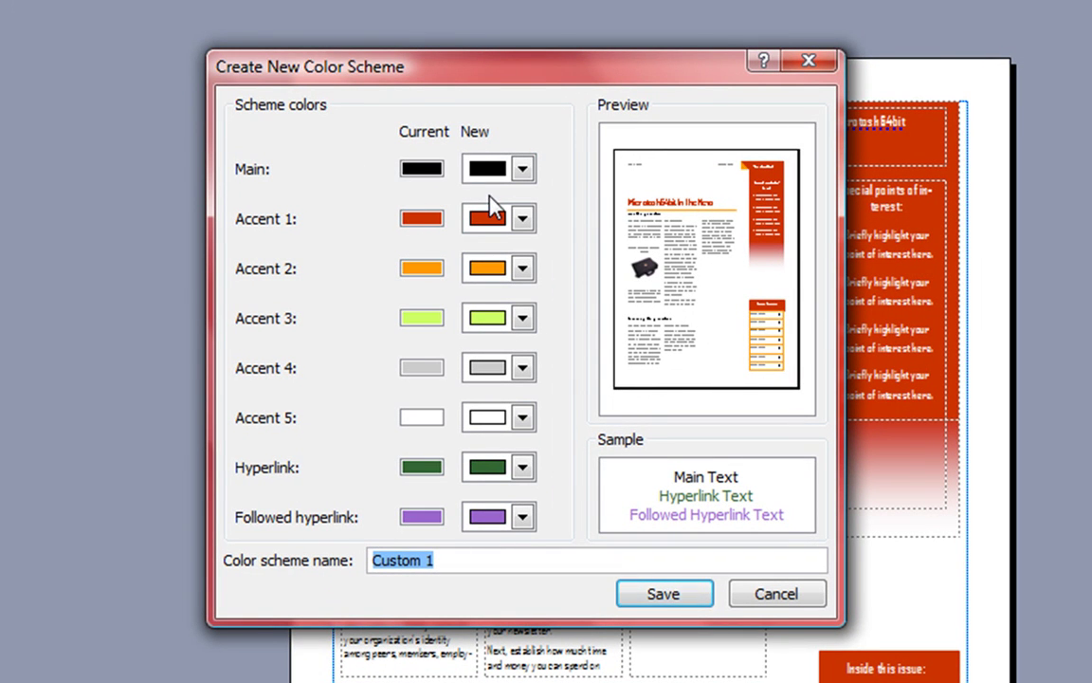
click(770, 599)
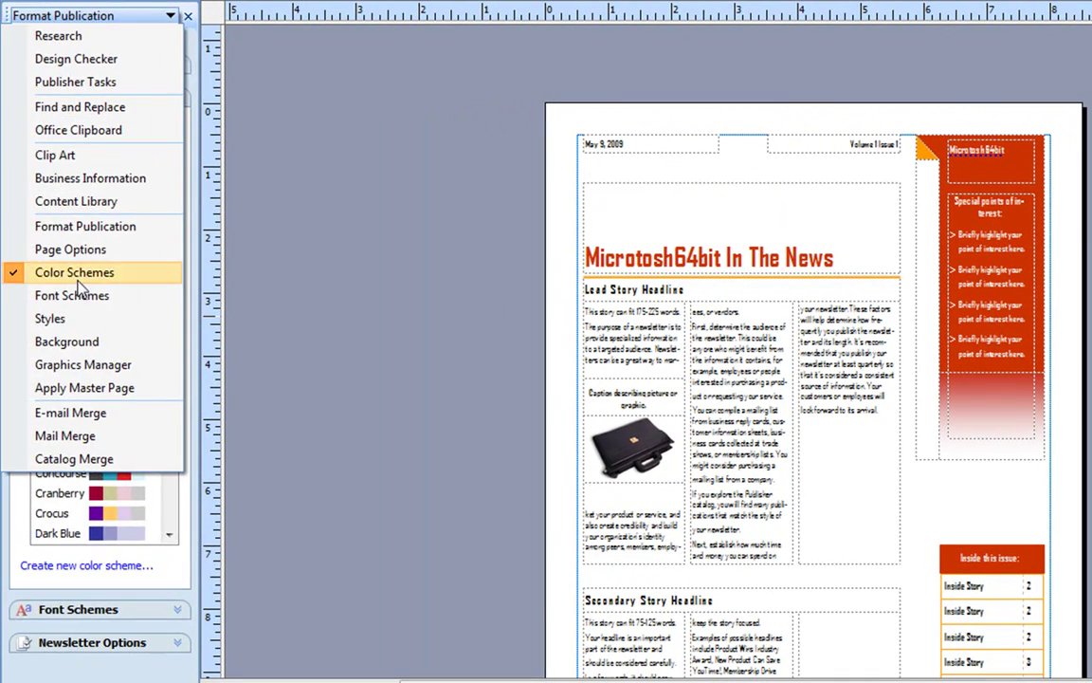
Collapse Color Schemes, expand Font Schemes, then switch to the Styles pane
click(80, 277)
click(78, 609)
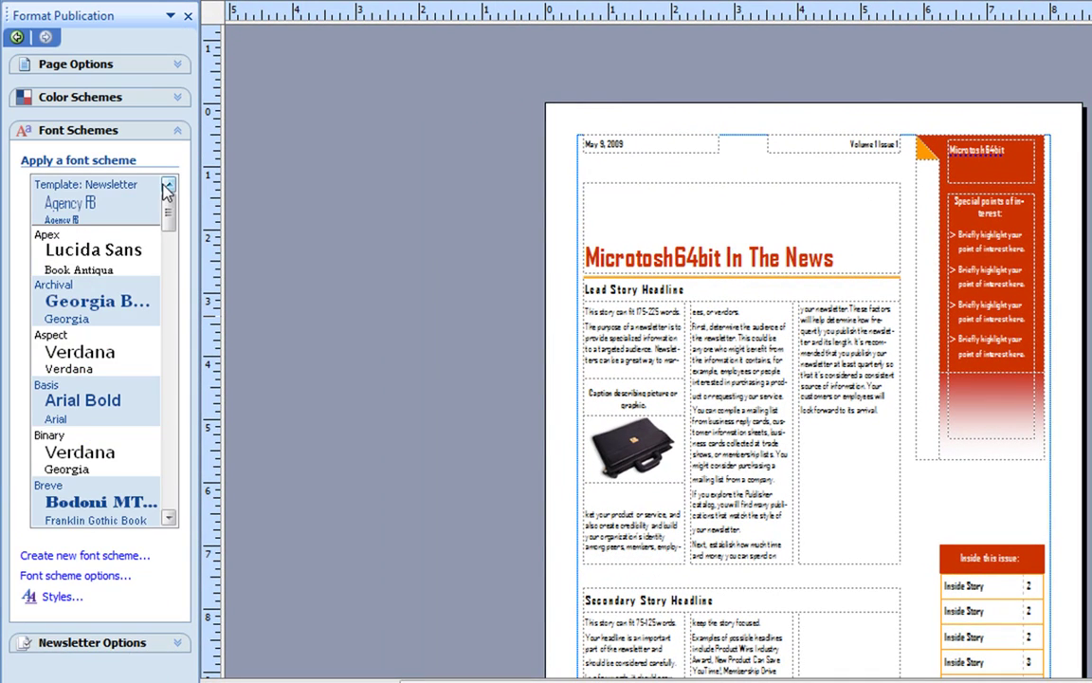
drag(171, 195, 81, 90)
click(64, 23)
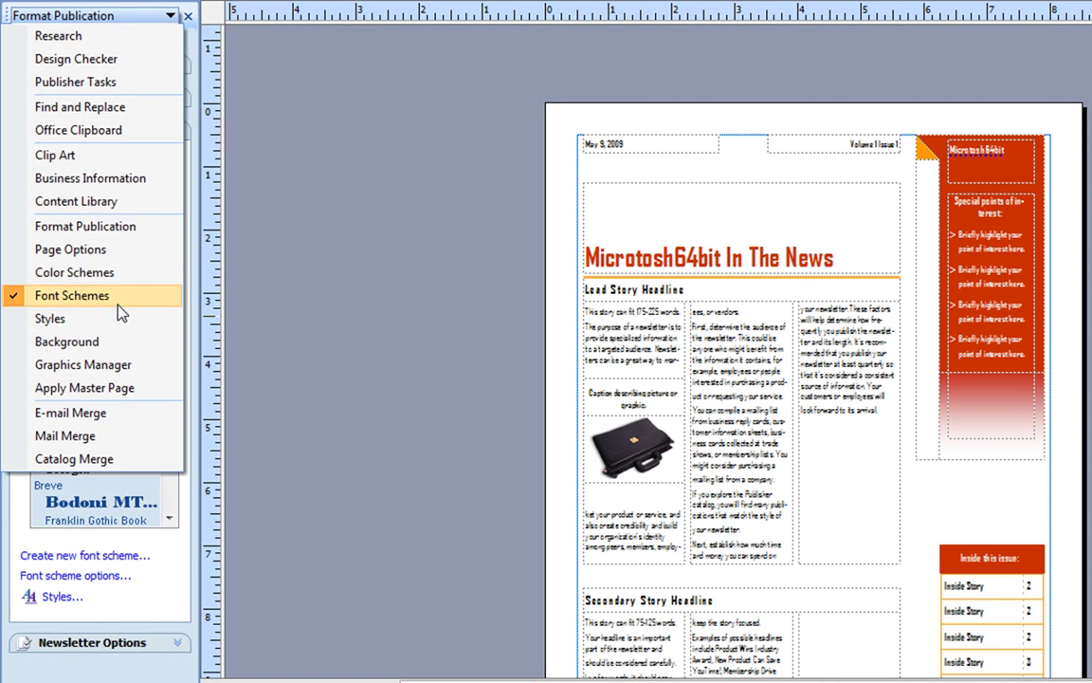
click(94, 319)
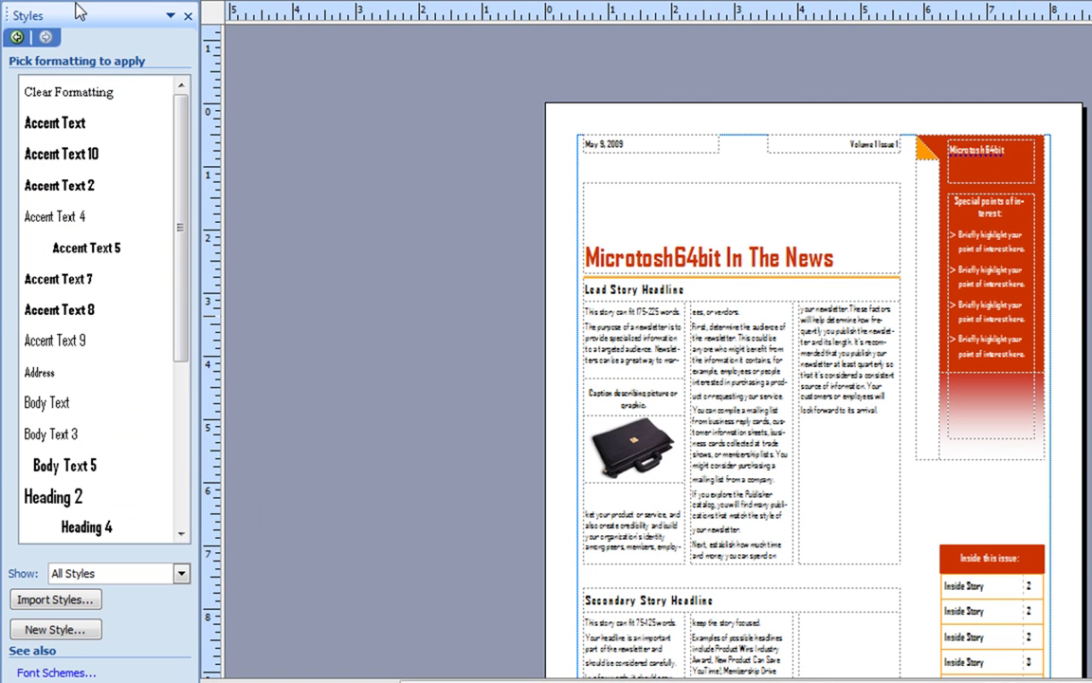
View the Background options, then the Graphics Manager's list of embedded pictures
click(73, 17)
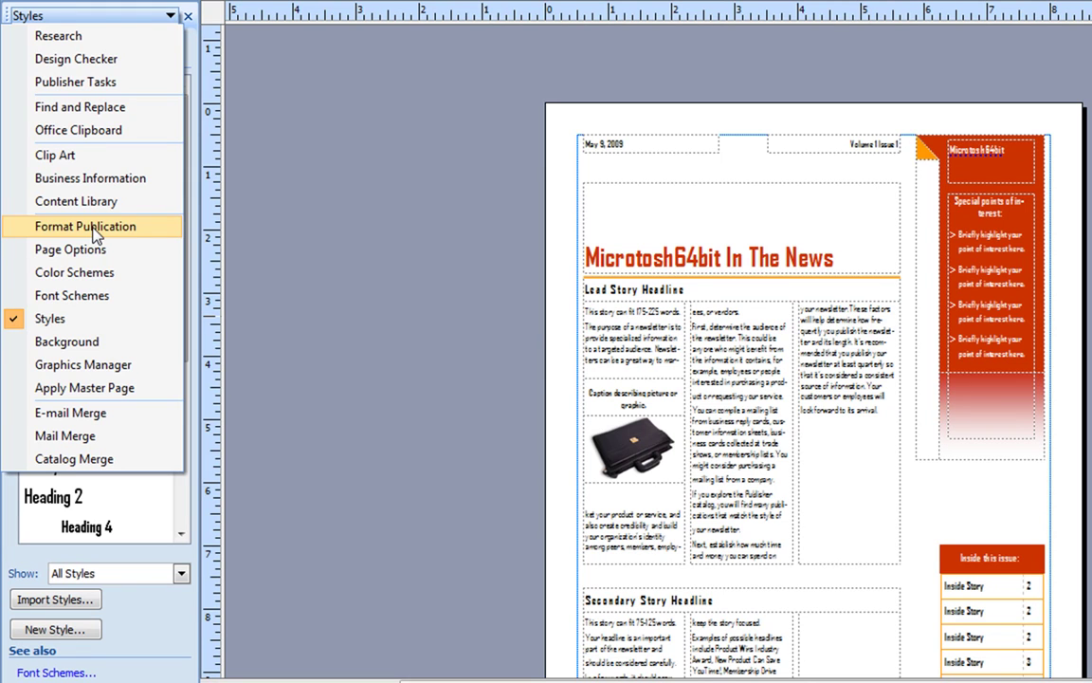
click(95, 341)
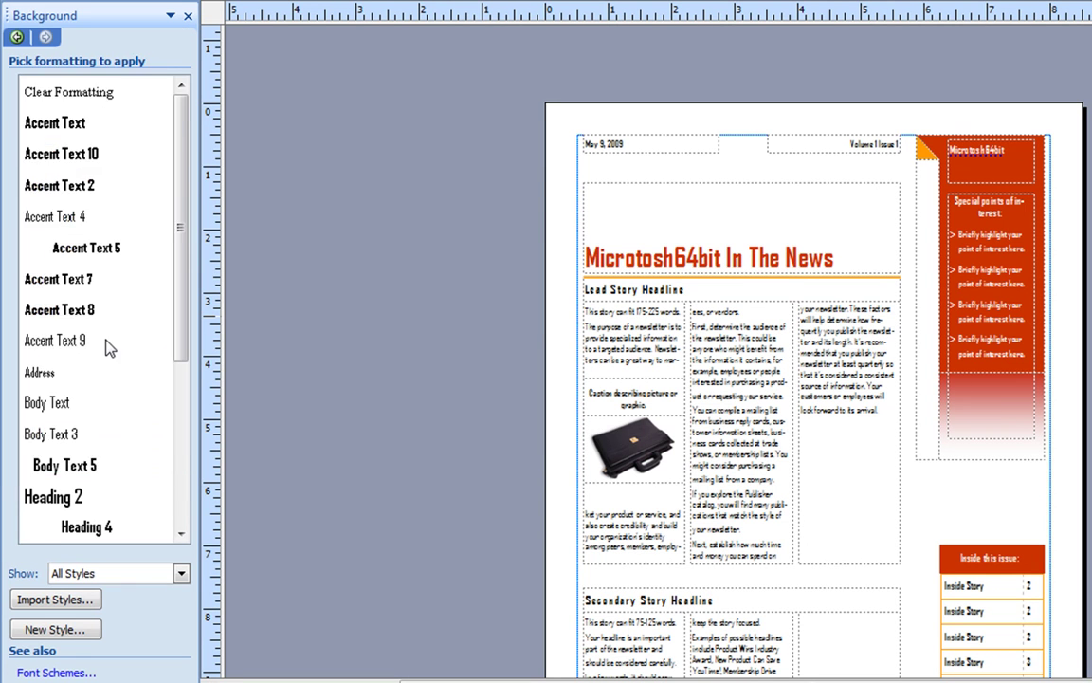
click(144, 21)
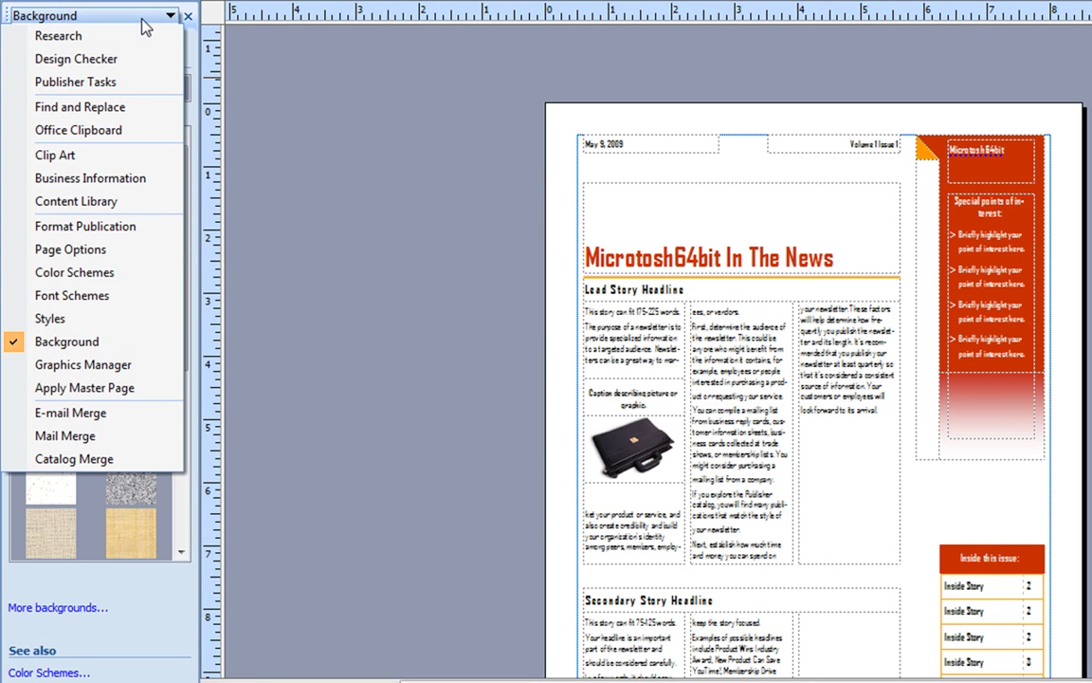
click(337, 170)
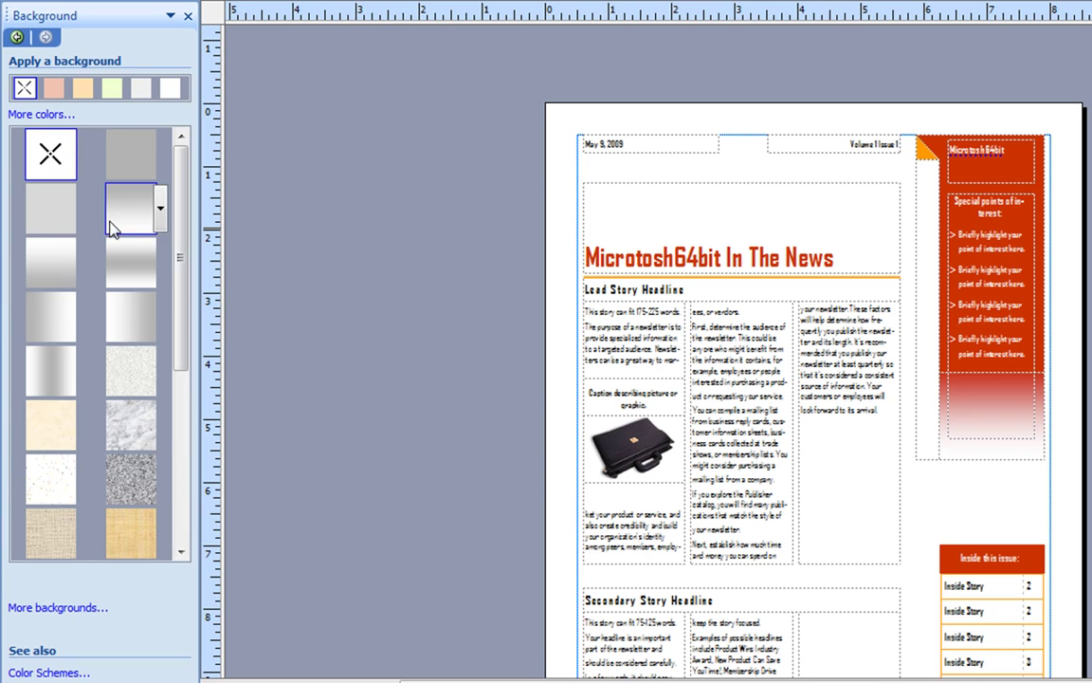
click(117, 23)
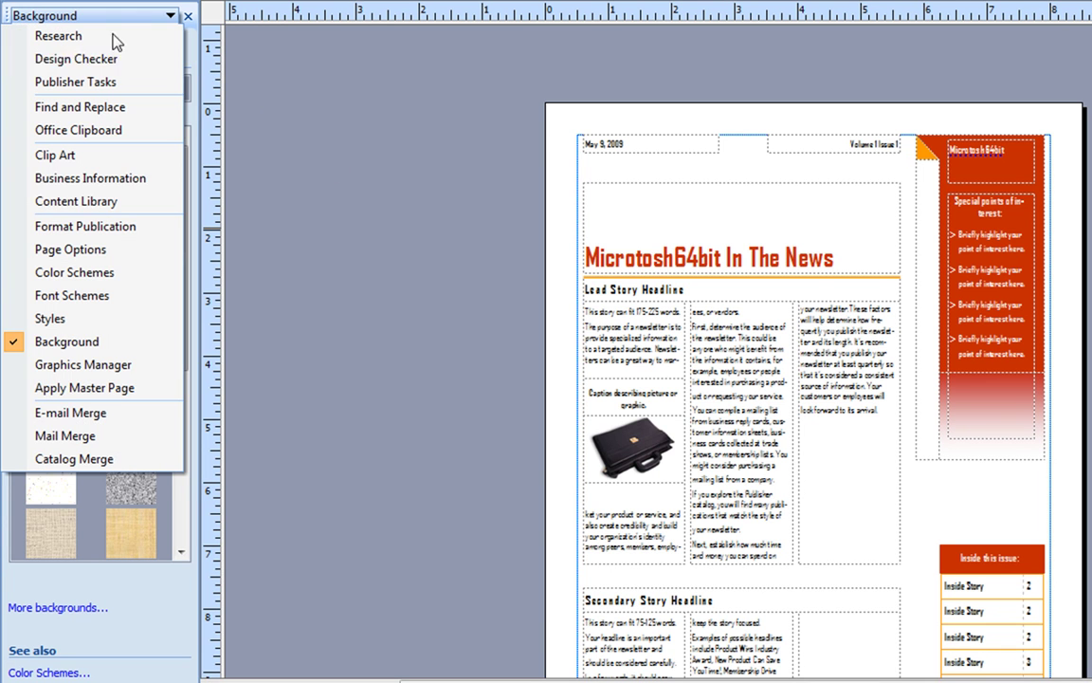
click(133, 368)
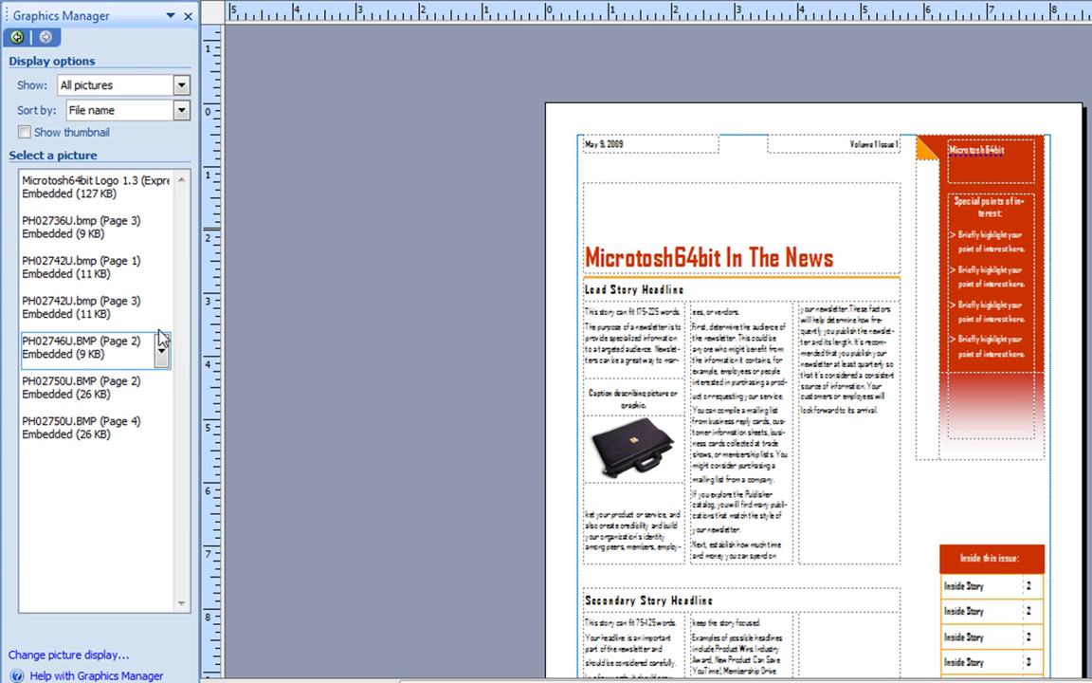
click(117, 24)
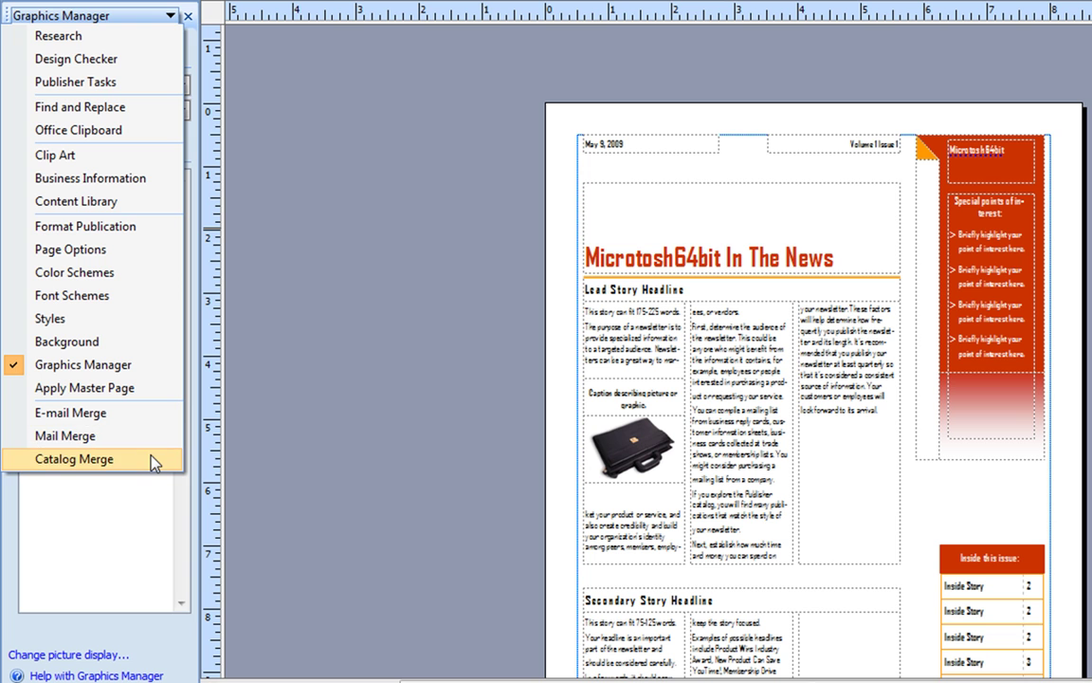
click(346, 317)
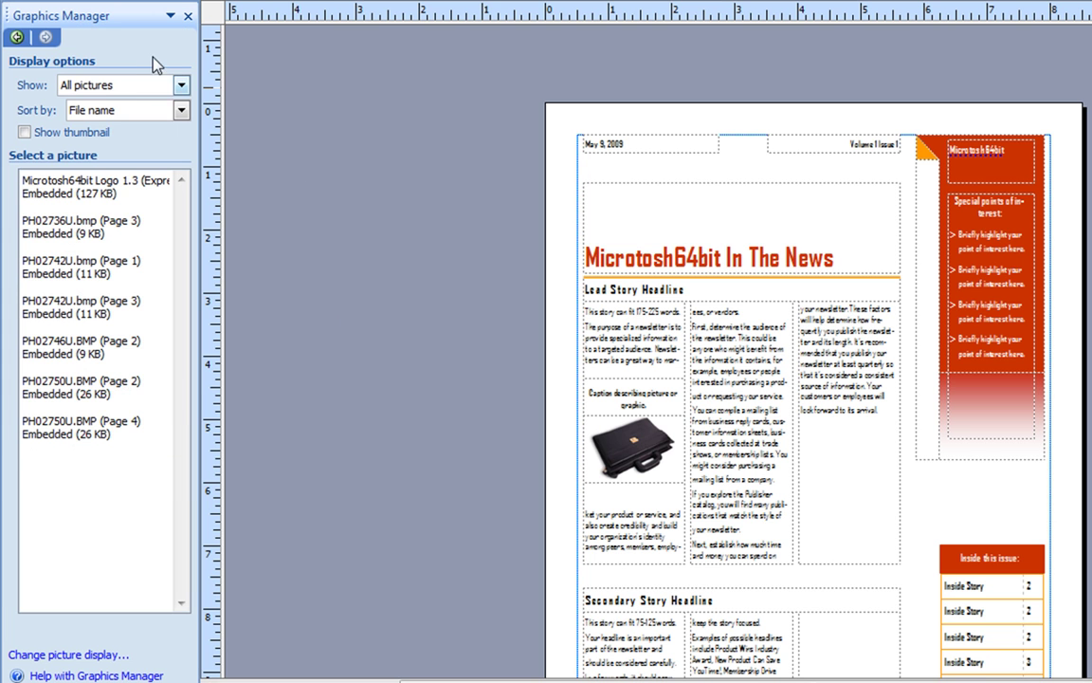
click(163, 15)
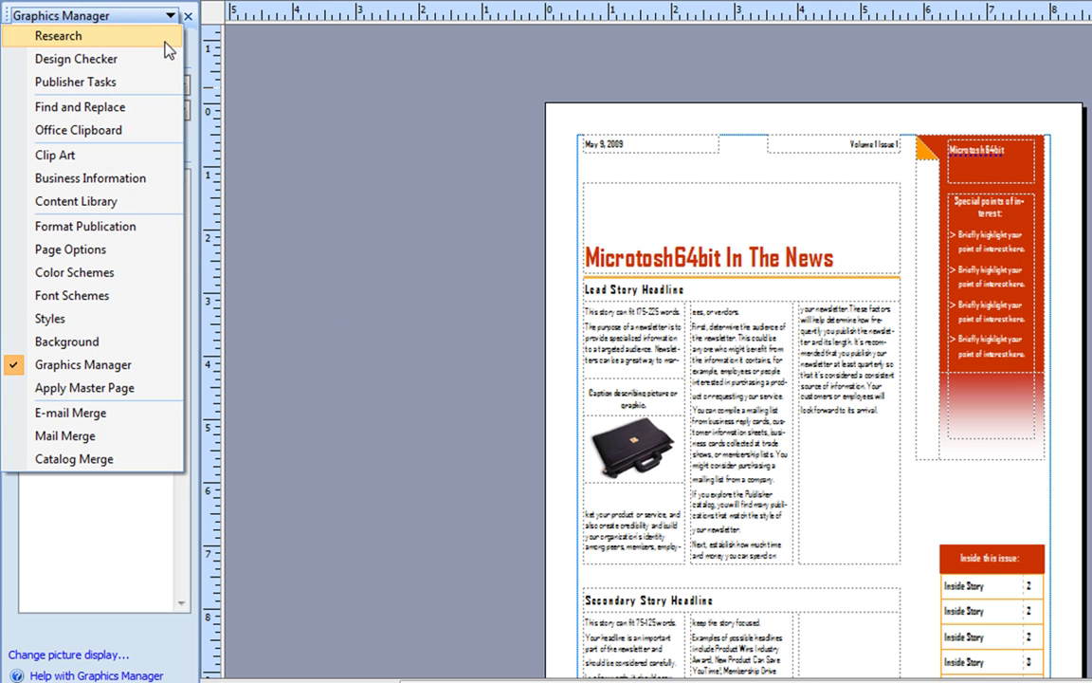
Return to Format Publication and expand Newsletter Options: Marker template, Letter (Portrait) 8.5 x 11"
click(104, 225)
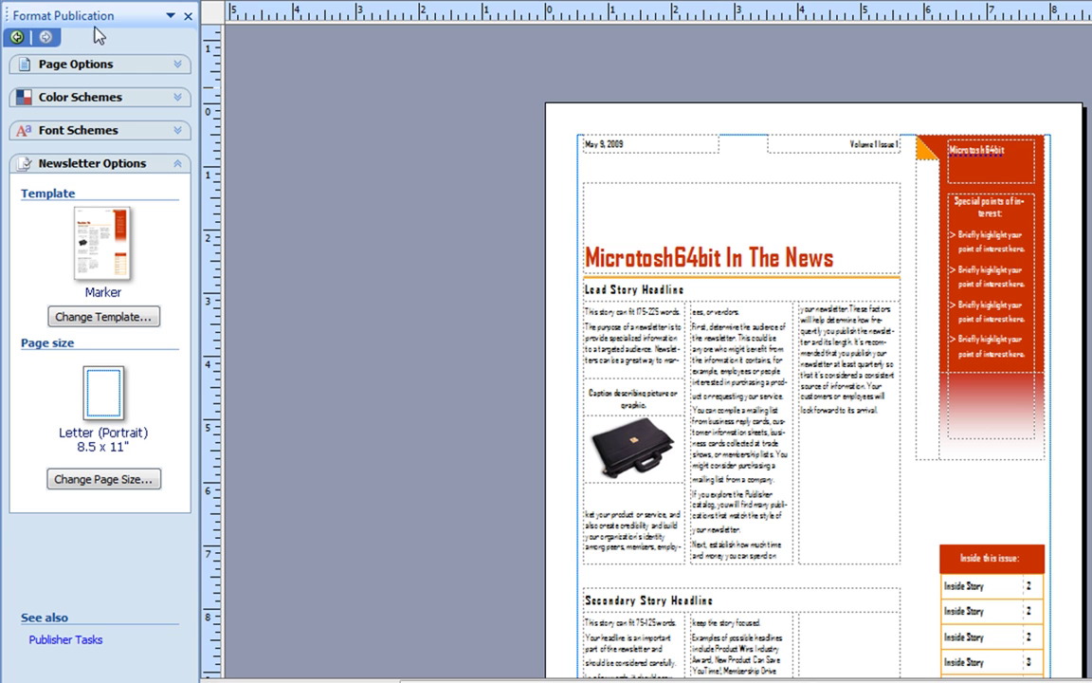
click(82, 66)
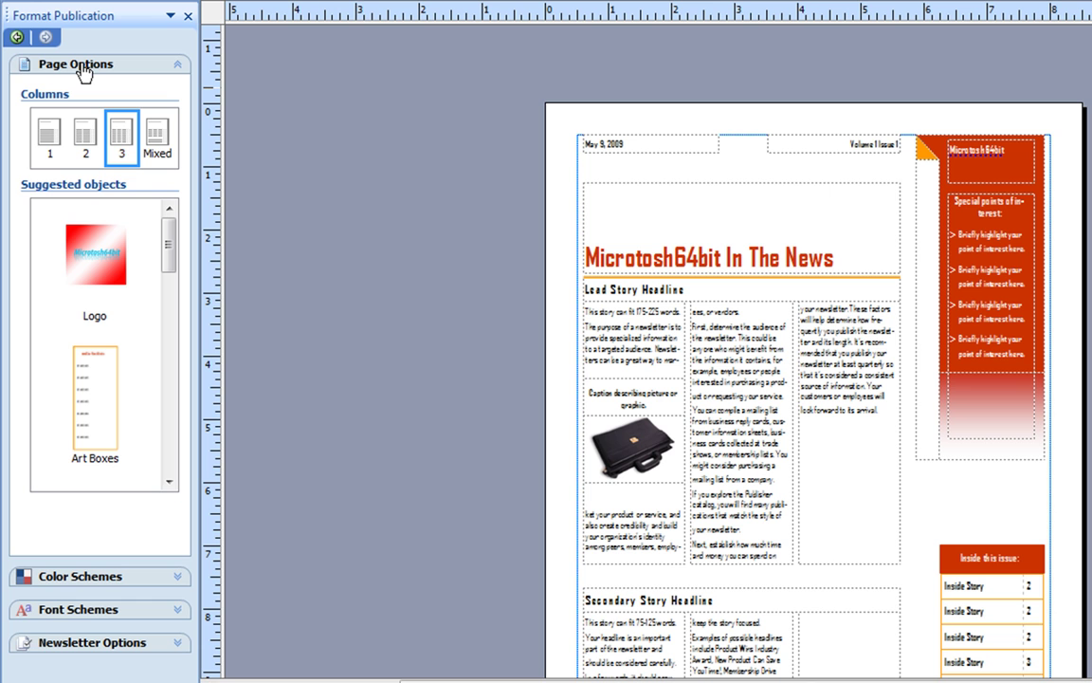
click(84, 66)
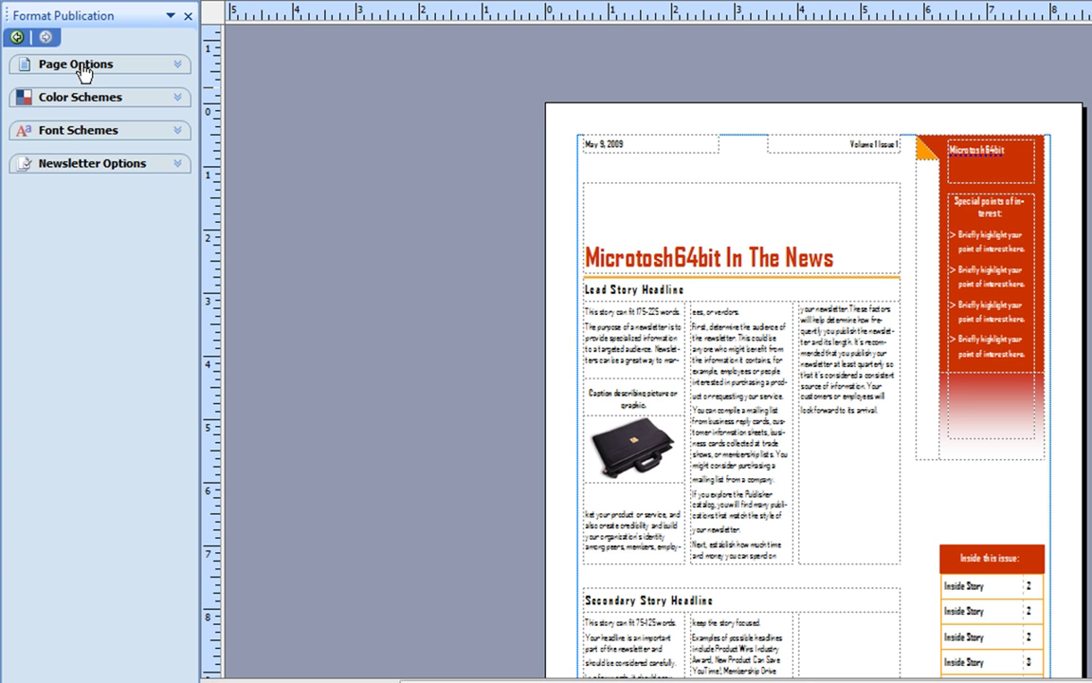
click(79, 97)
click(80, 98)
click(69, 132)
click(69, 132)
click(91, 165)
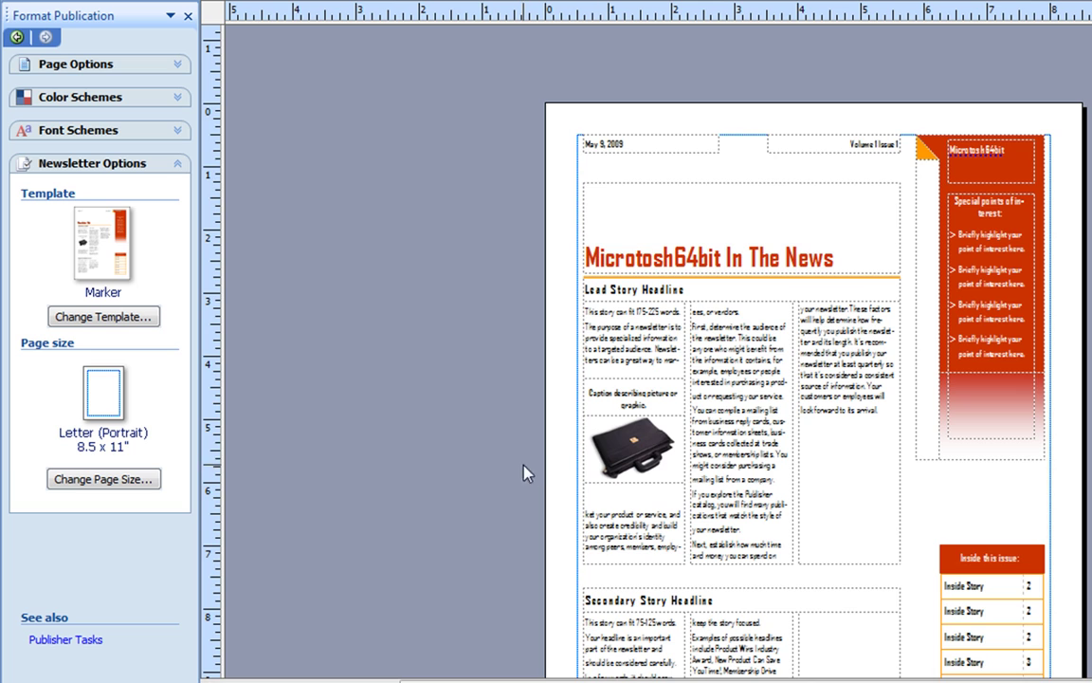
scroll(816, 379, down, 3)
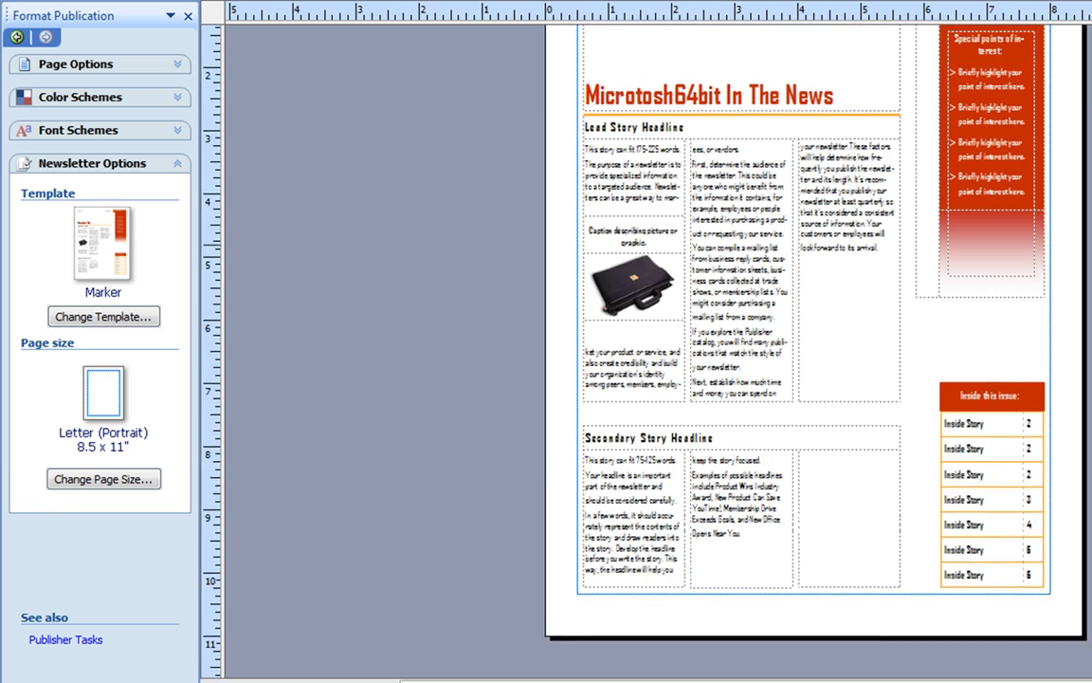
scroll(816, 379, up, 1)
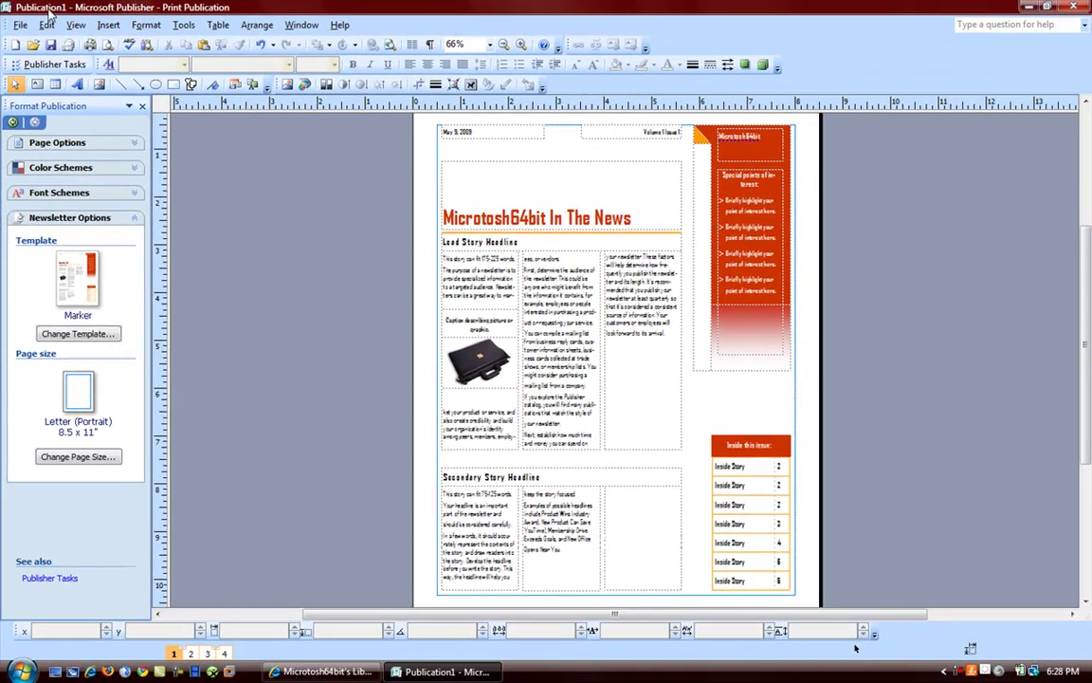
Convert the newsletter to a web publication, saving the print version first and keeping the navigation bar
click(43, 25)
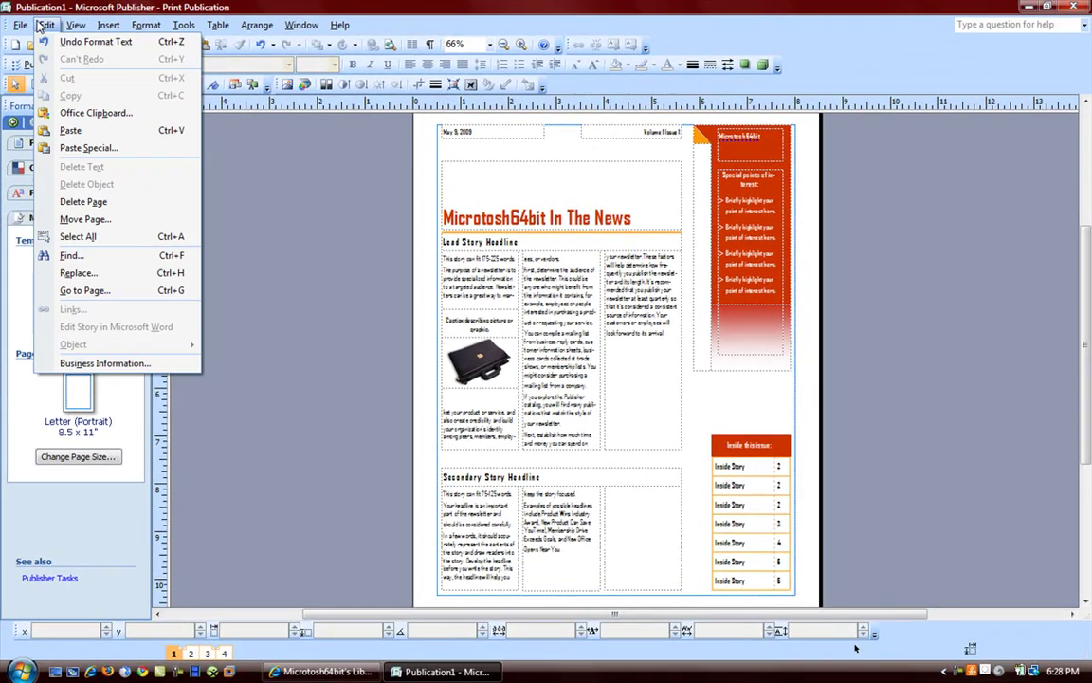
mouse_move(26, 19)
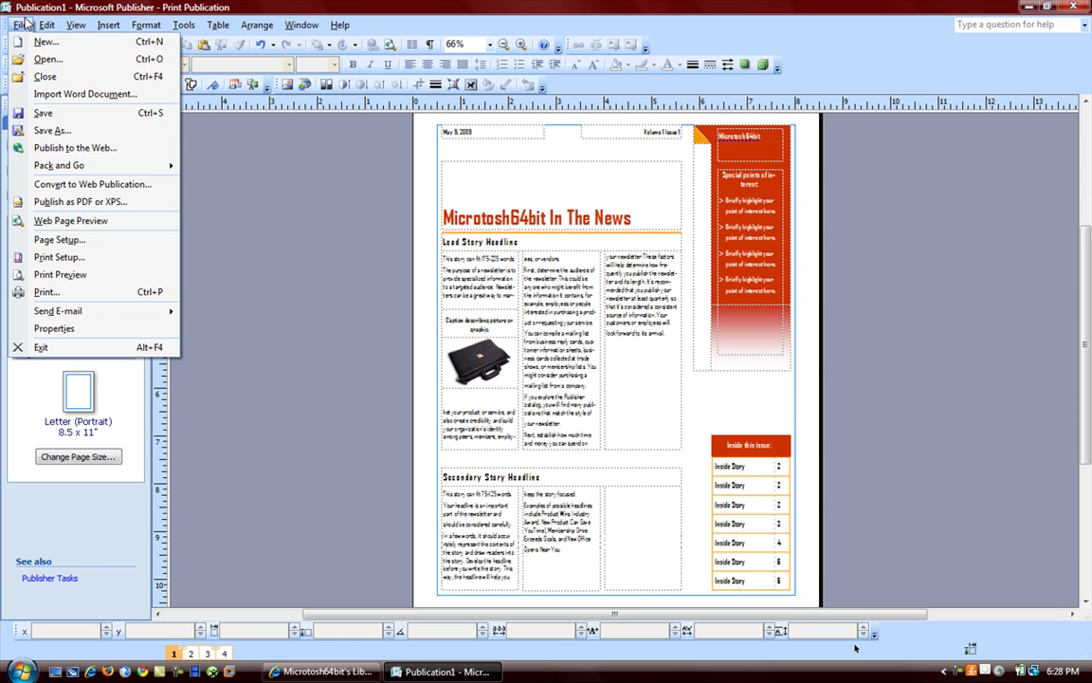
click(112, 184)
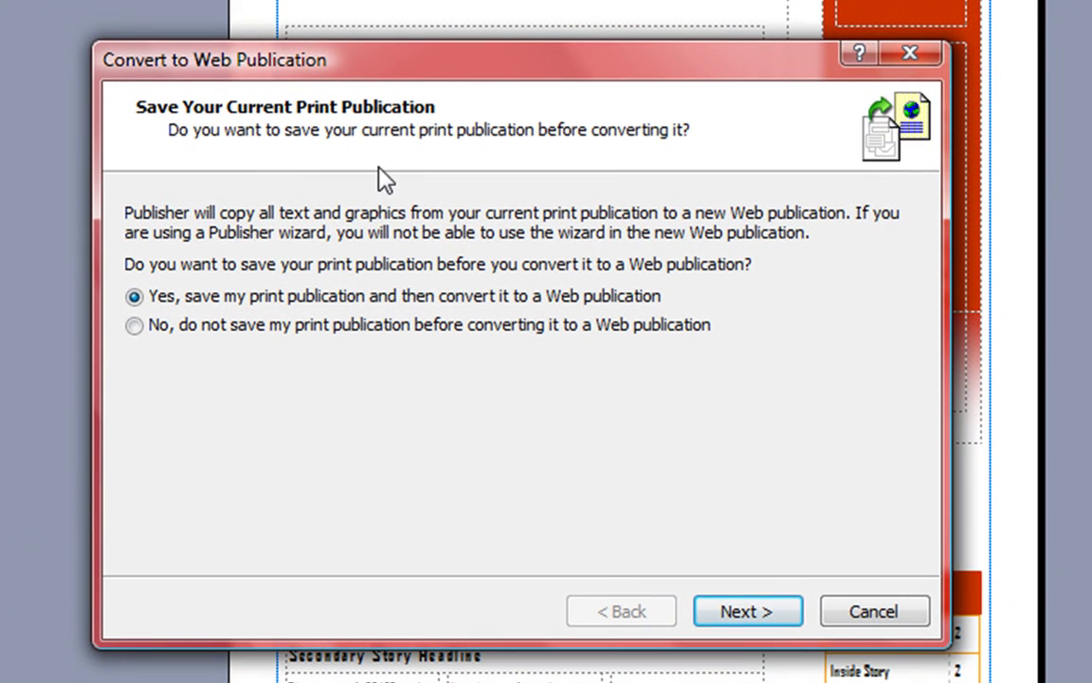
click(764, 614)
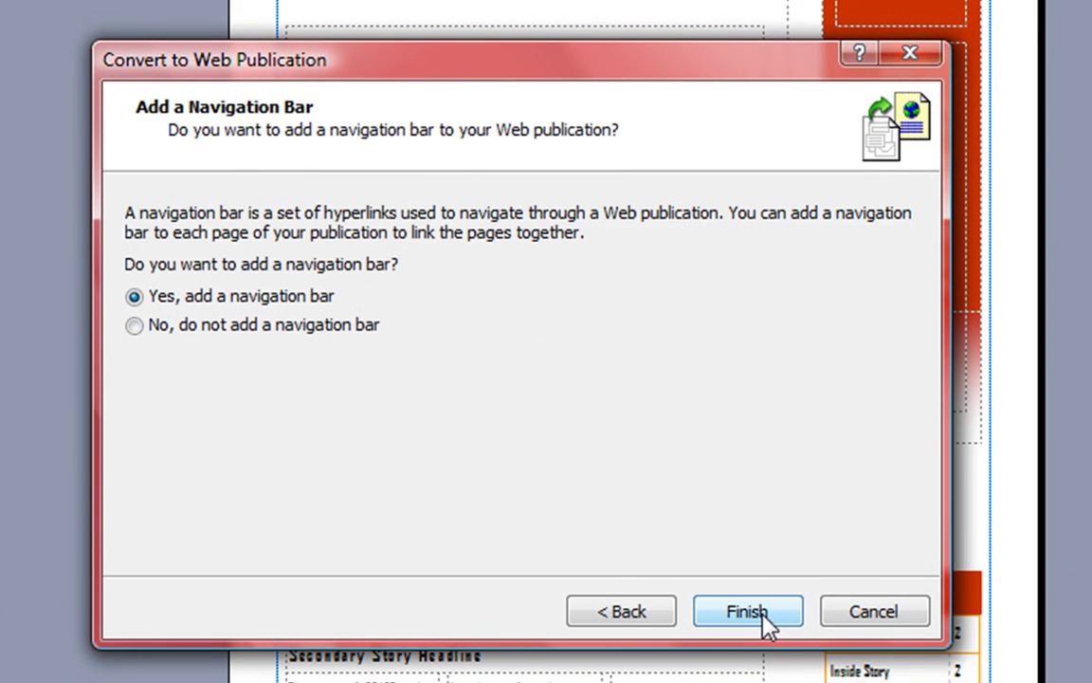
click(768, 621)
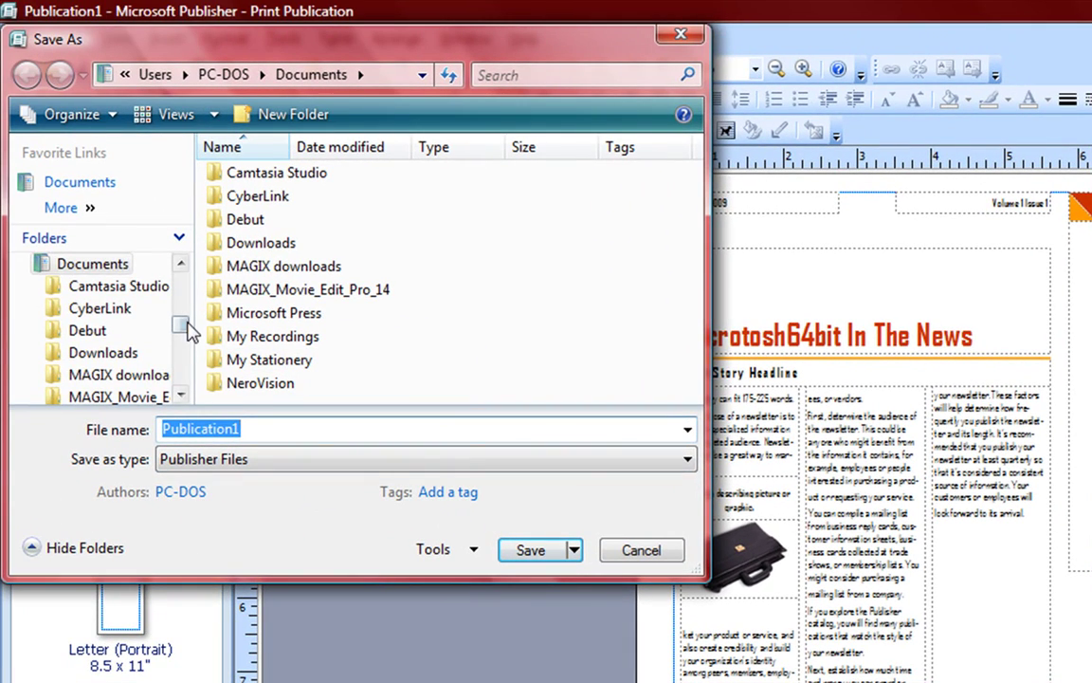
Save the print version of the newsletter to the Desktop
drag(188, 330, 181, 282)
click(98, 268)
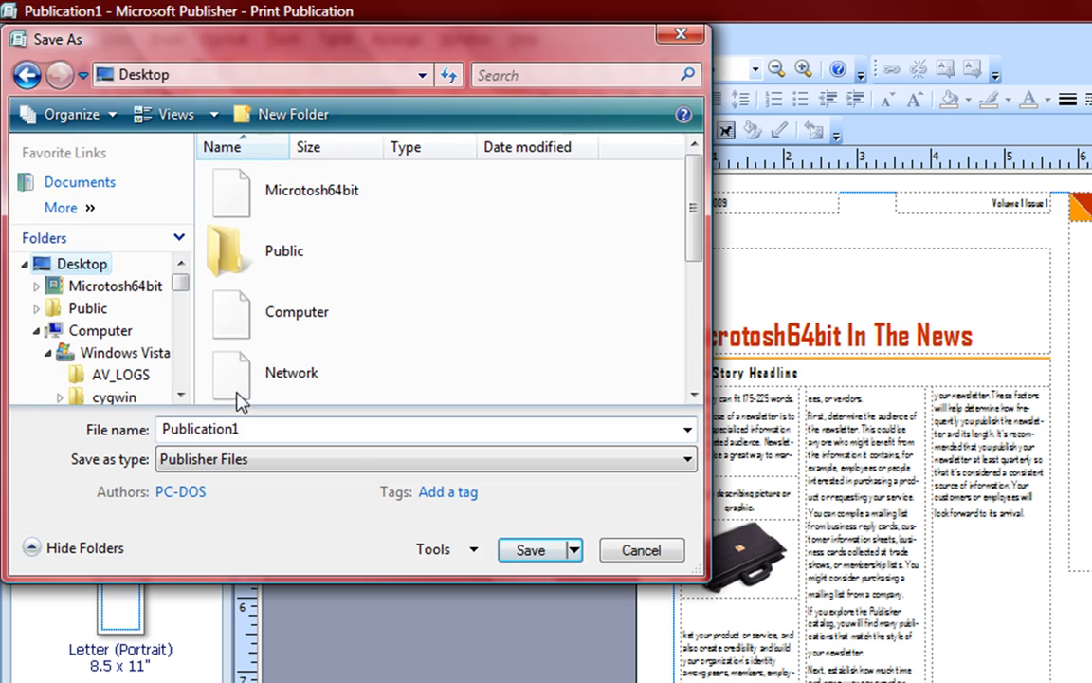
click(524, 556)
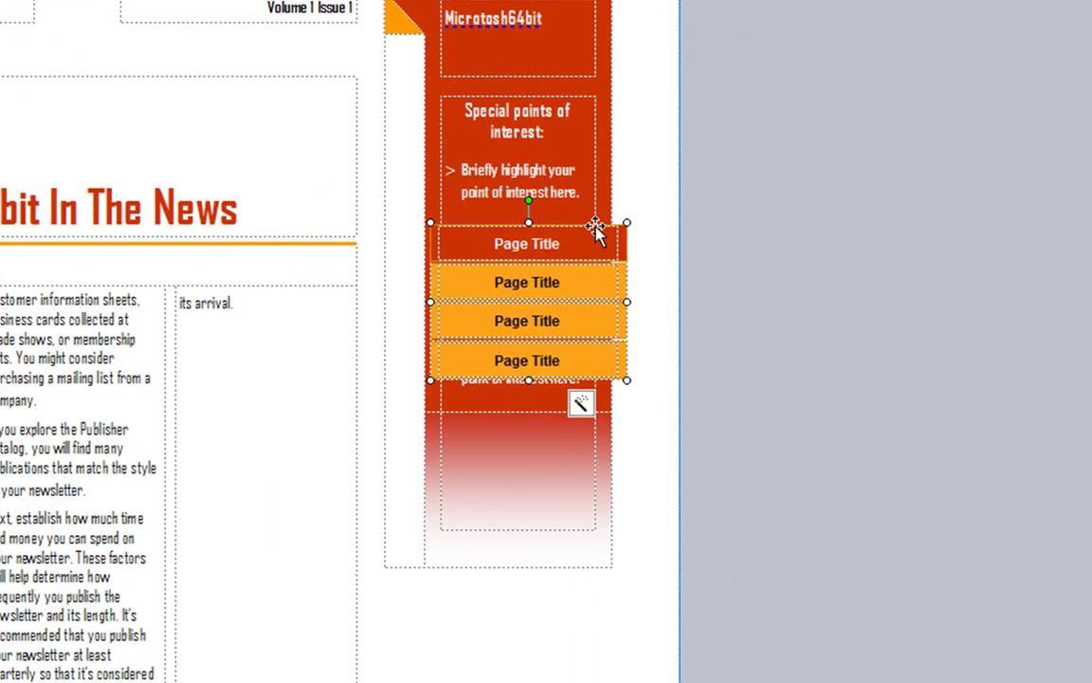
Delete the Page Title navigation bar from page 1, page 2, page 3 and the back page
drag(593, 227, 0, 75)
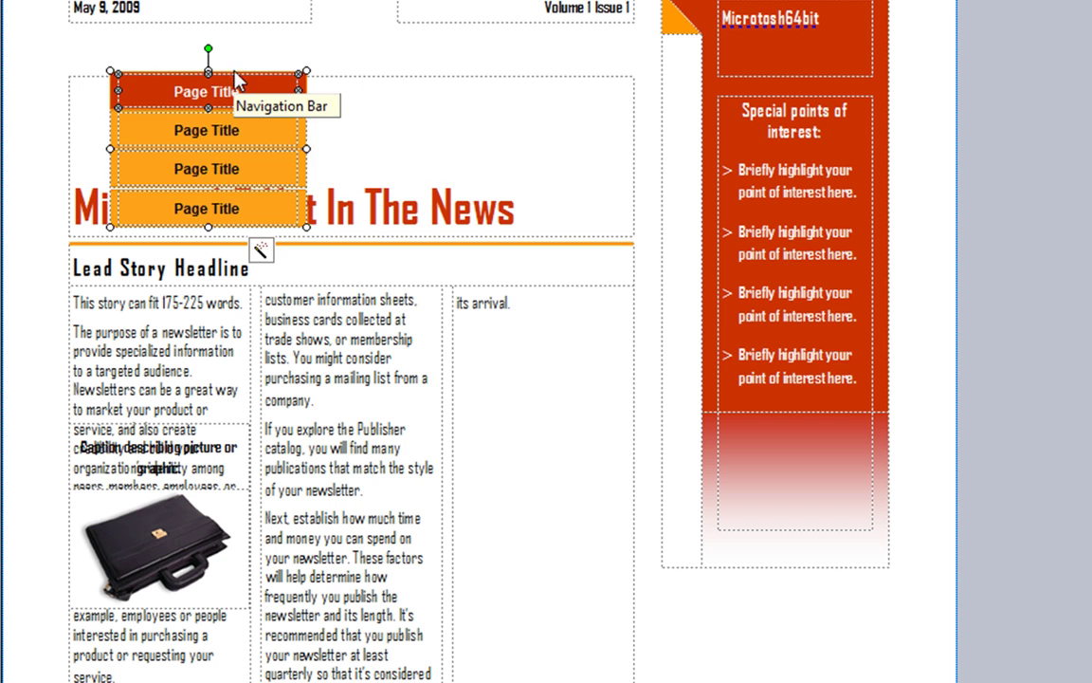
key(Delete)
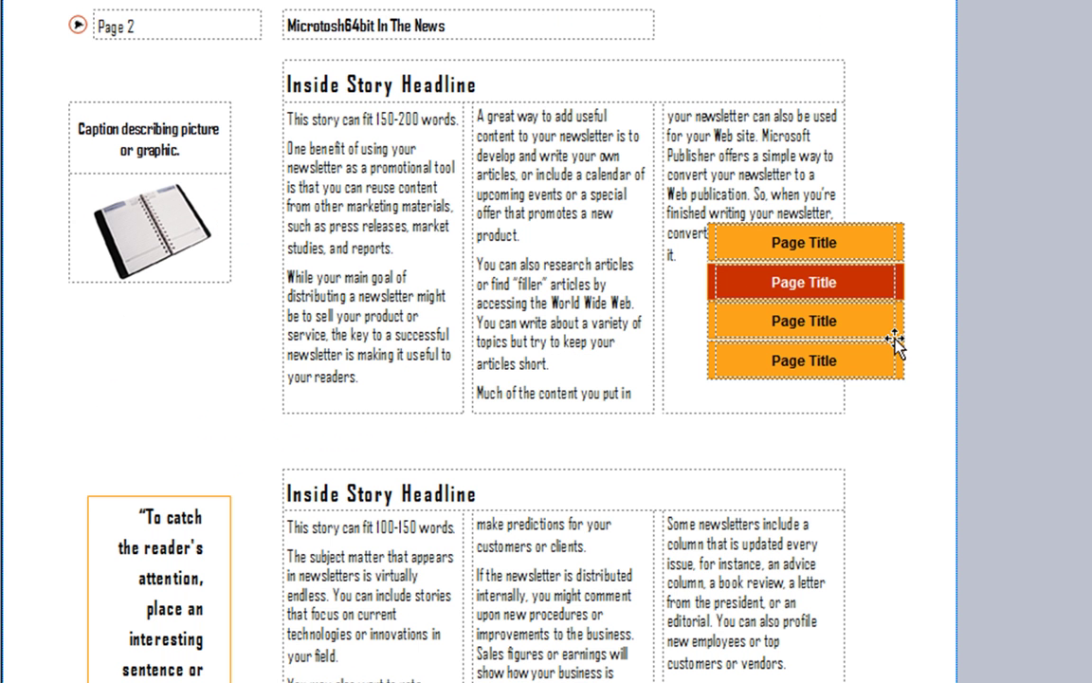
key(Delete)
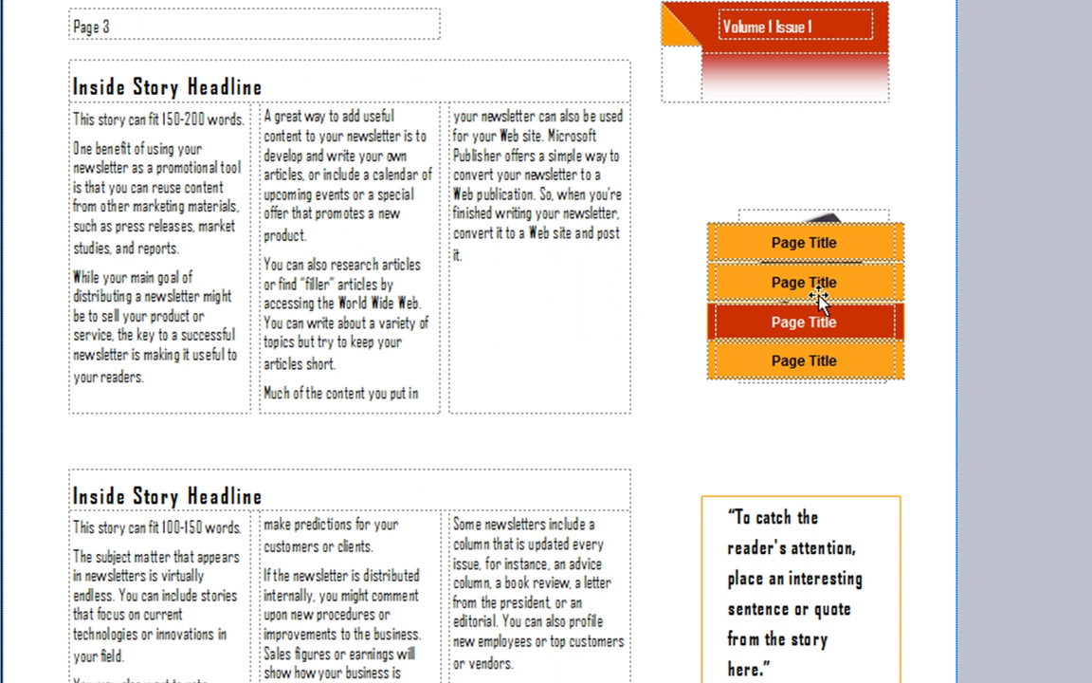
key(Delete)
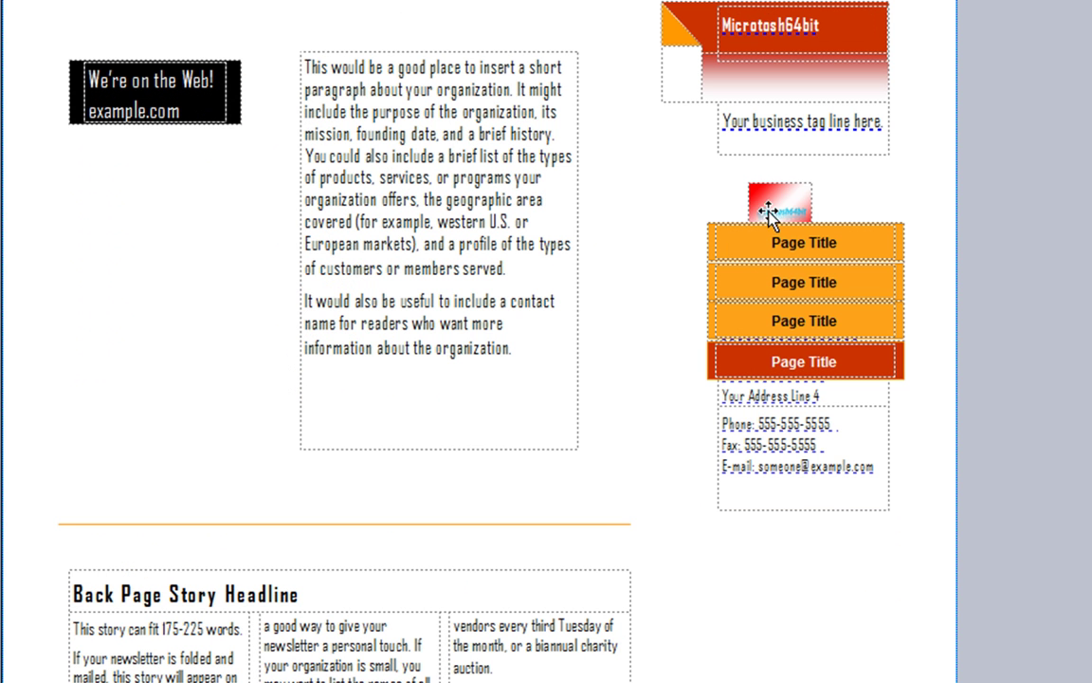
key(Delete)
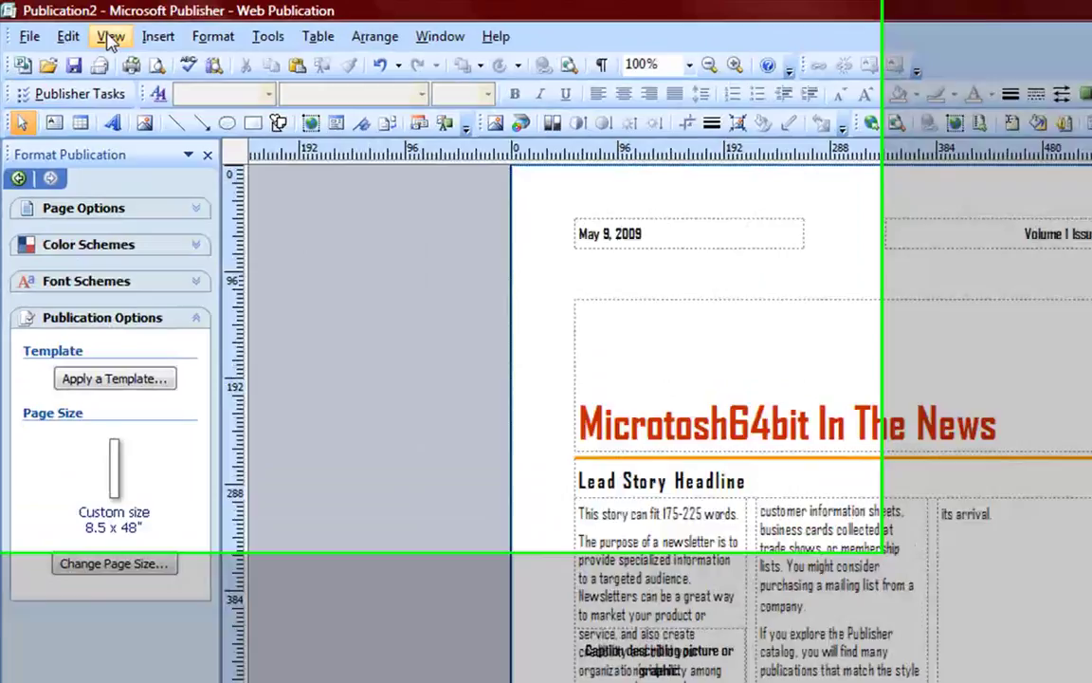
click(76, 26)
mouse_move(84, 49)
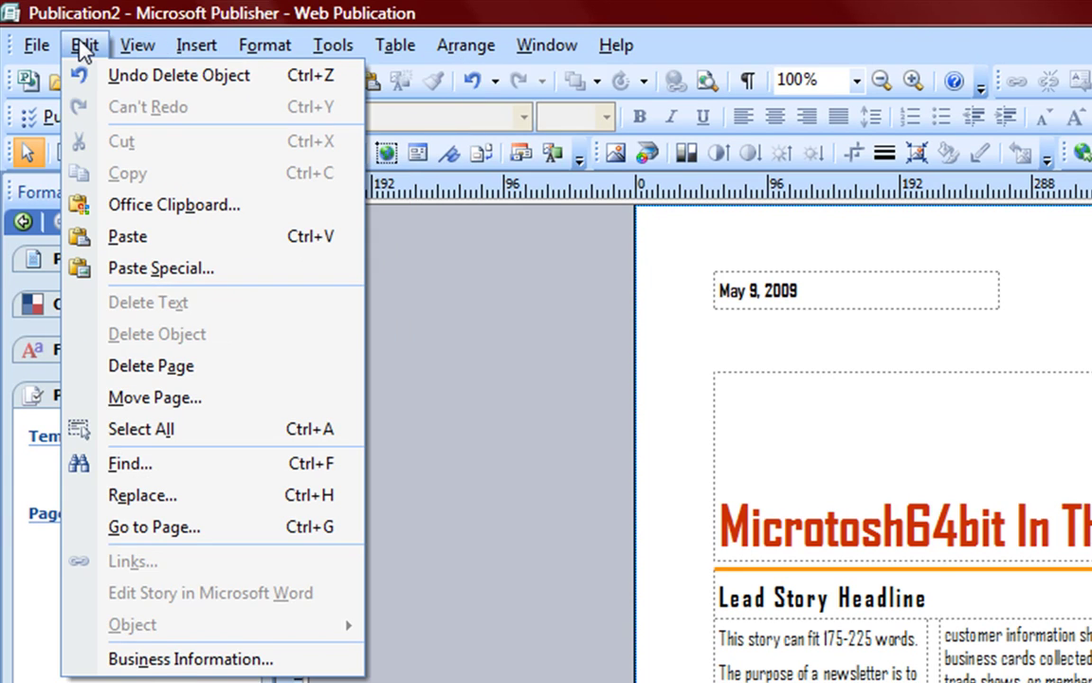
mouse_move(266, 52)
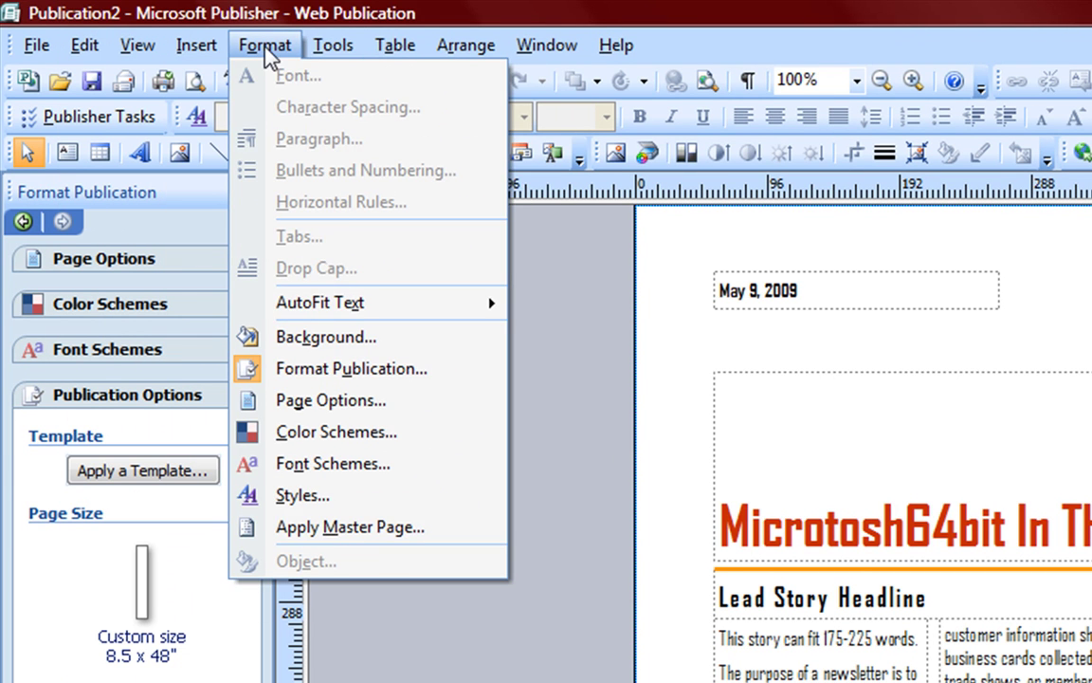
mouse_move(314, 54)
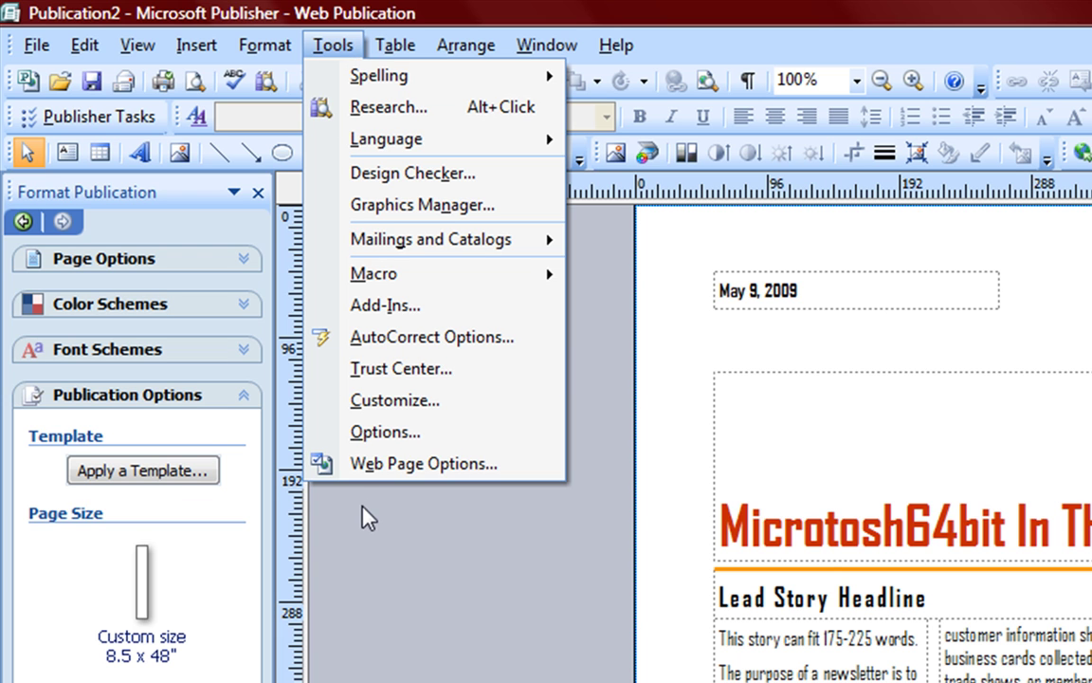
click(389, 439)
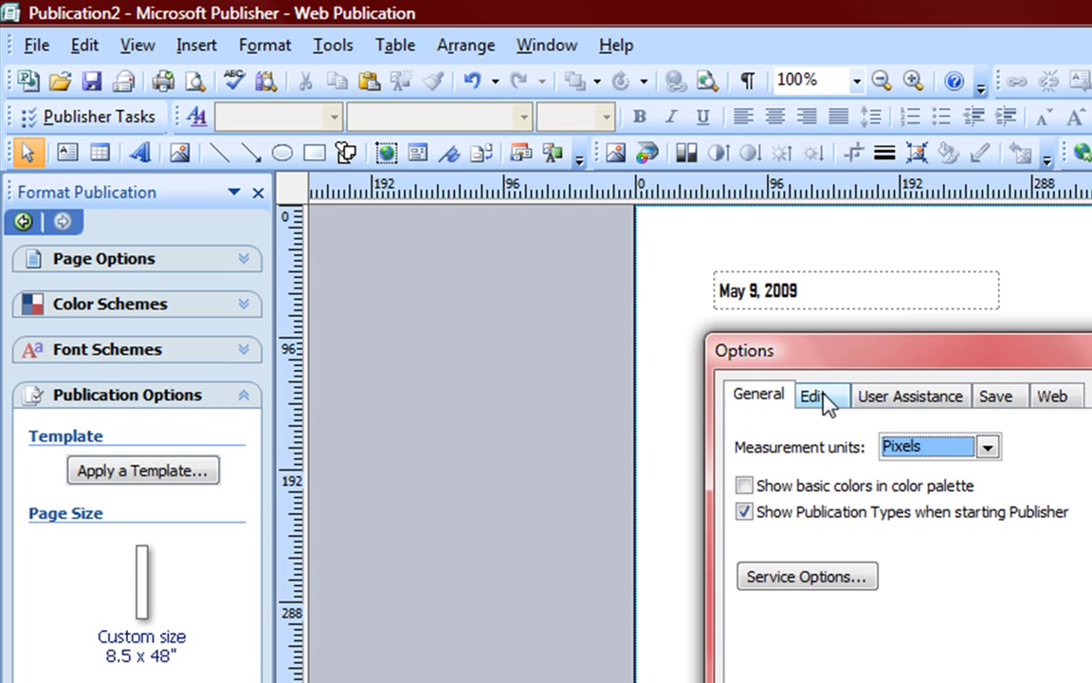
click(816, 396)
click(759, 394)
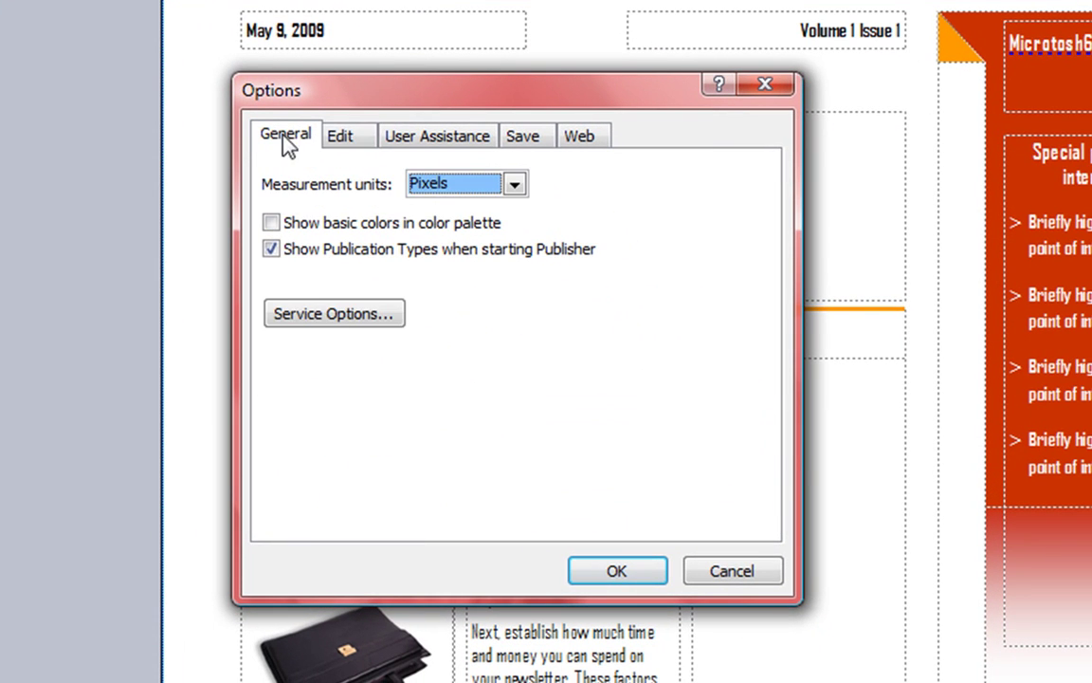
click(353, 137)
click(404, 138)
click(521, 139)
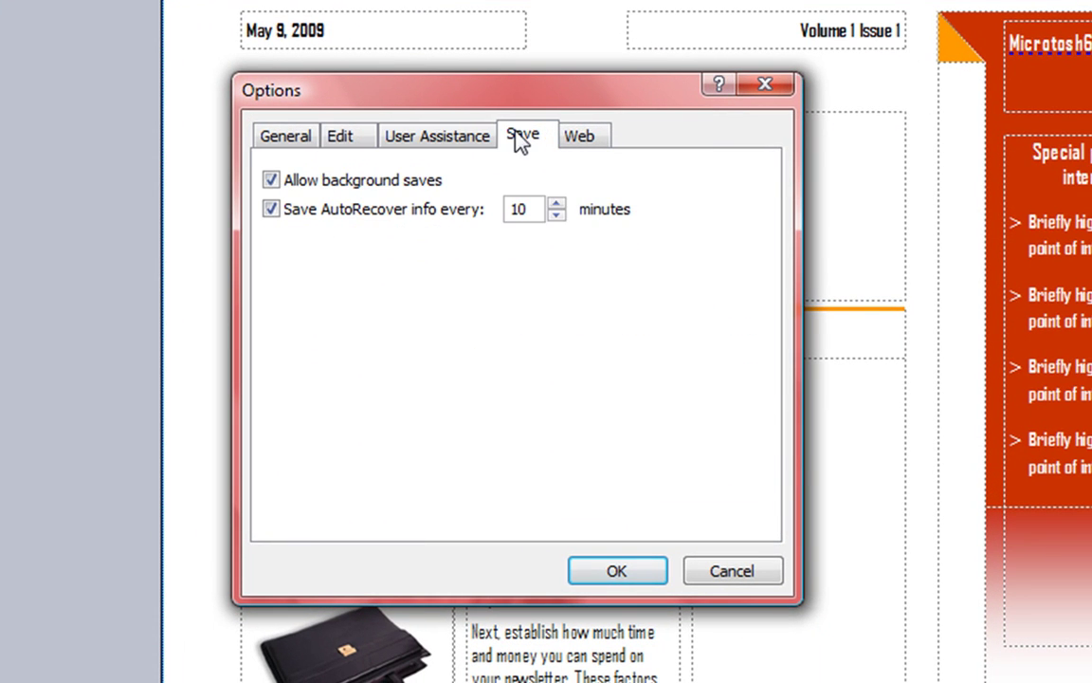
click(576, 139)
click(539, 142)
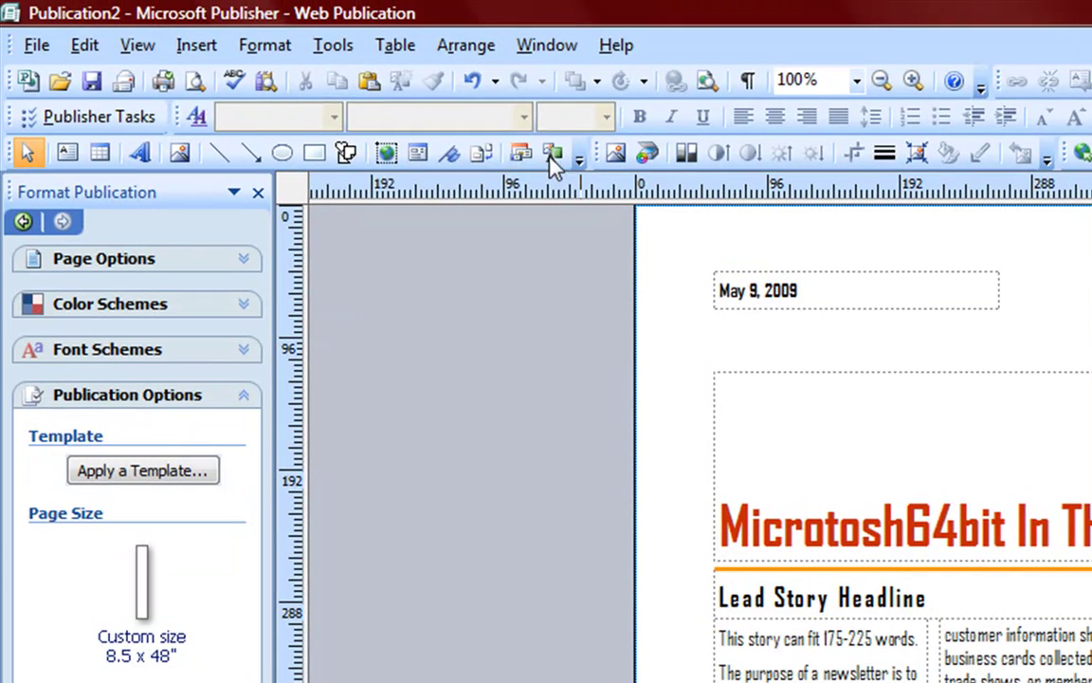
click(333, 44)
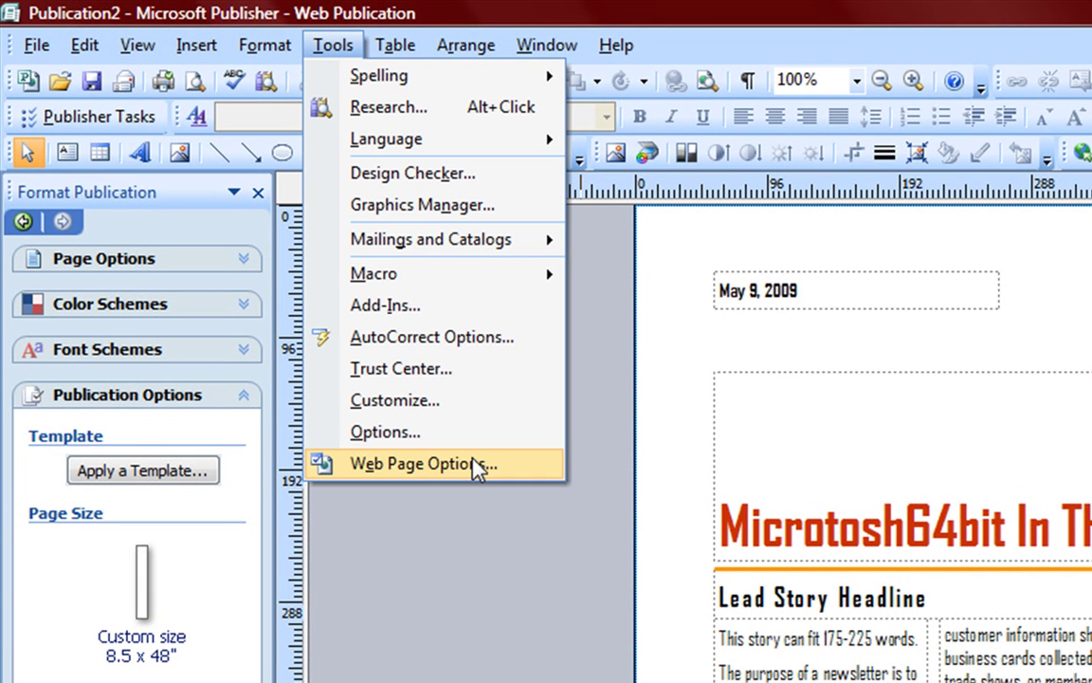
click(418, 465)
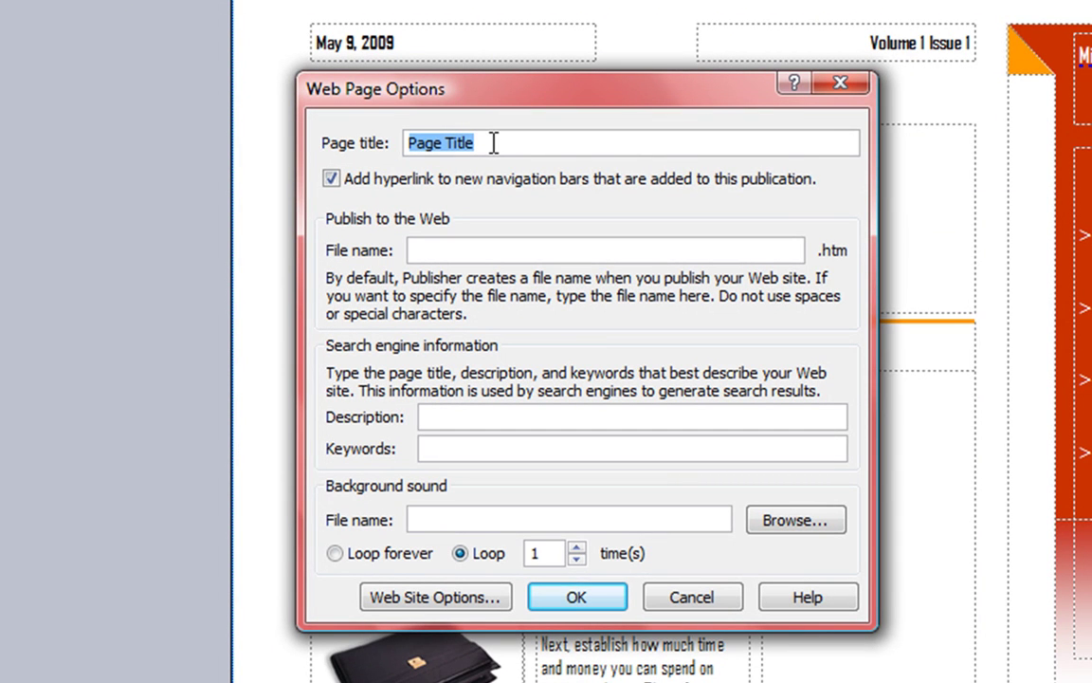
click(503, 250)
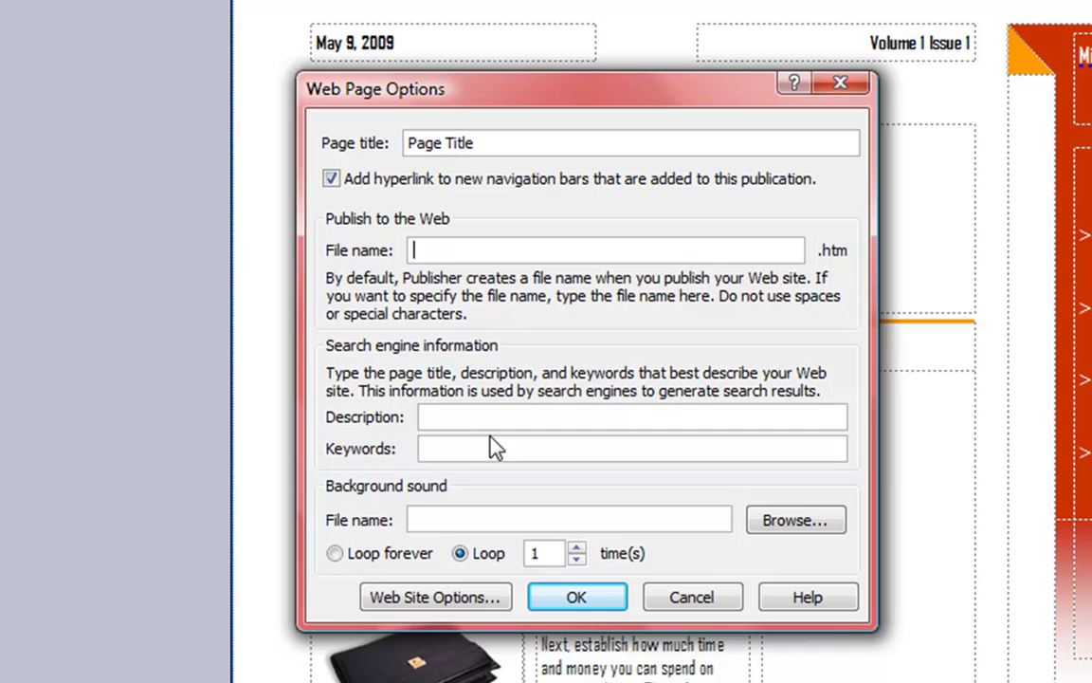
click(458, 444)
click(460, 417)
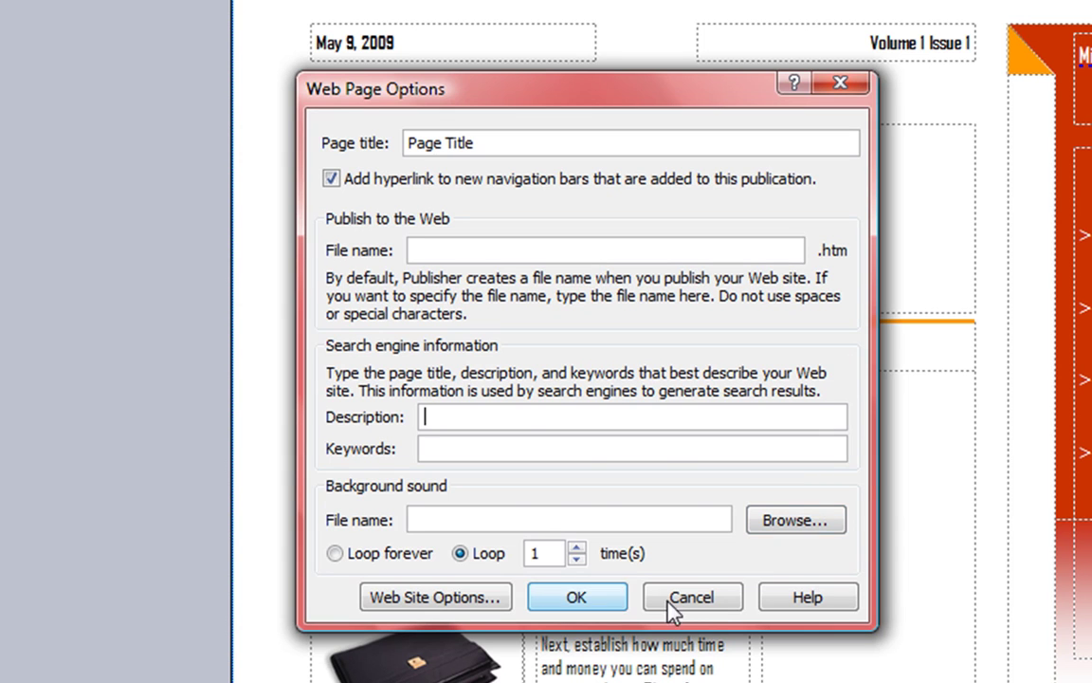
click(428, 601)
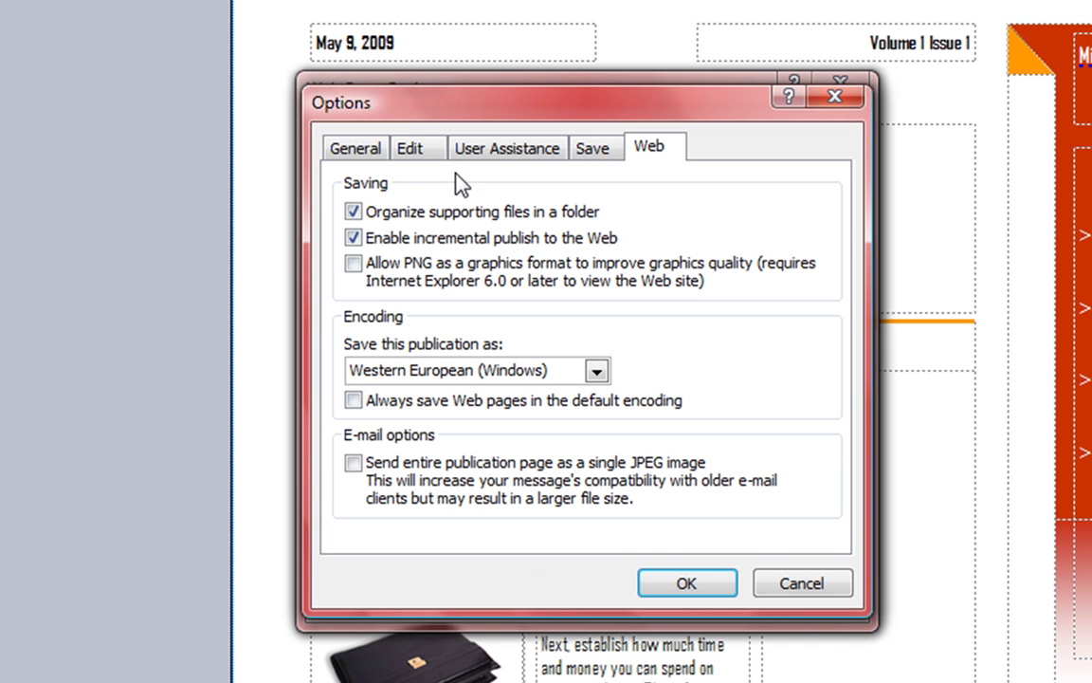
click(789, 595)
click(663, 598)
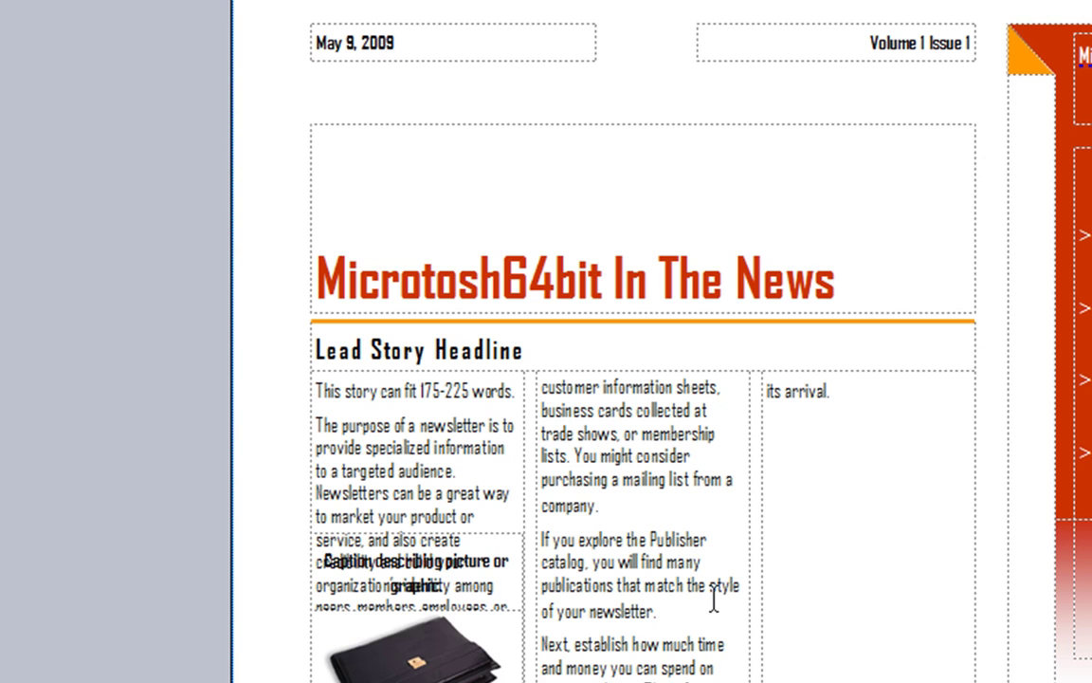